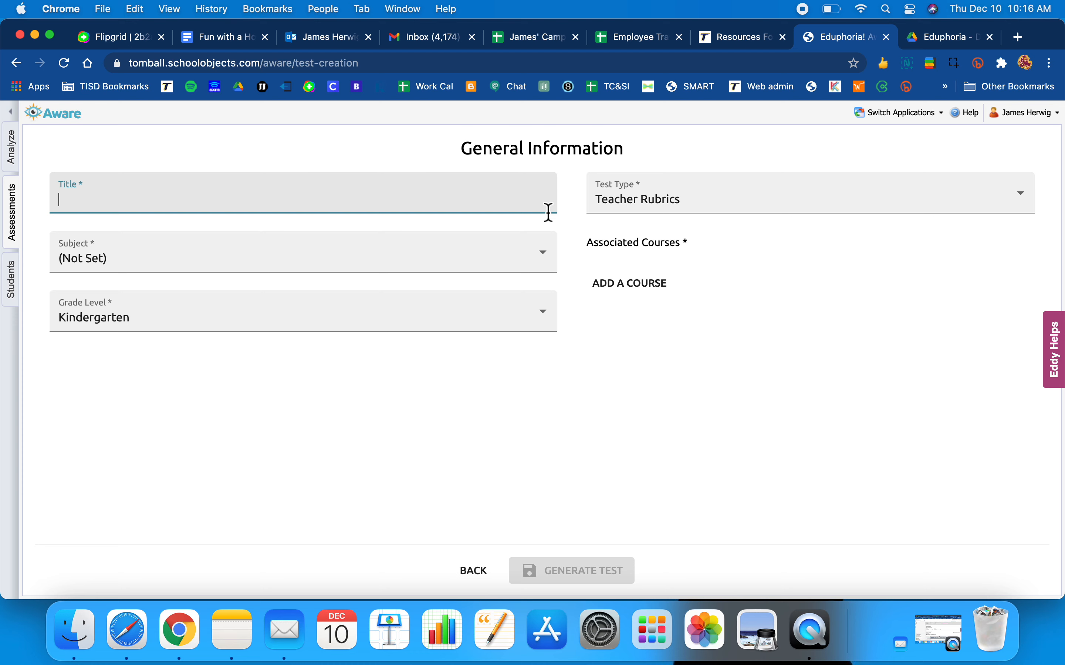
# Fill in the test's general information with title Test, subject English Language Arts and grade level Eleventh
pyautogui.write('Test')
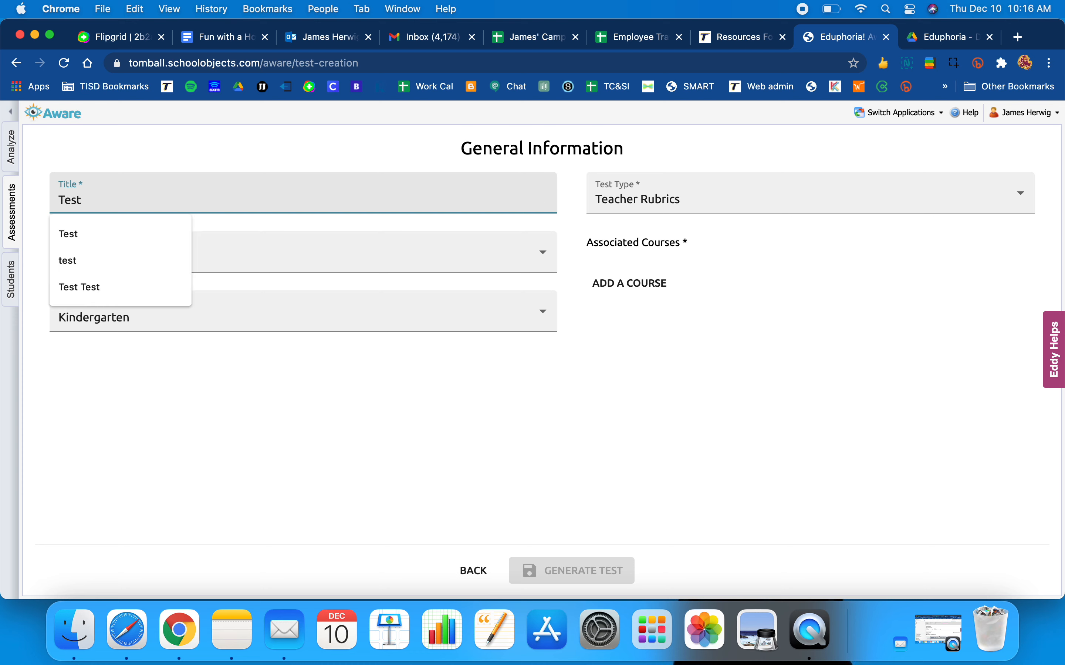
pyautogui.click(513, 375)
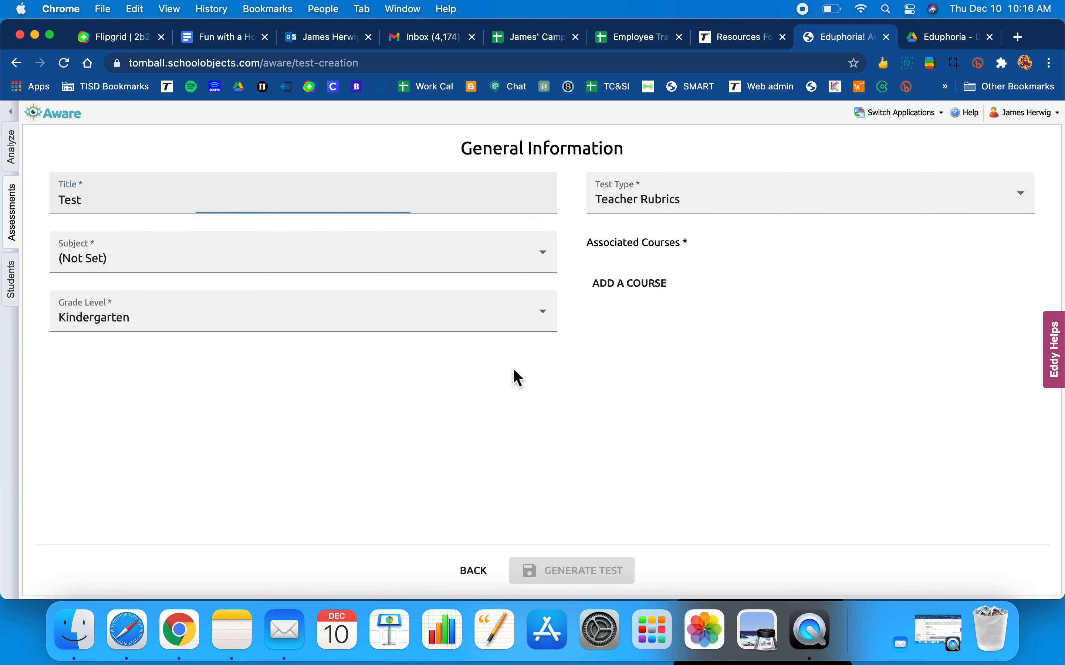
pyautogui.click(525, 266)
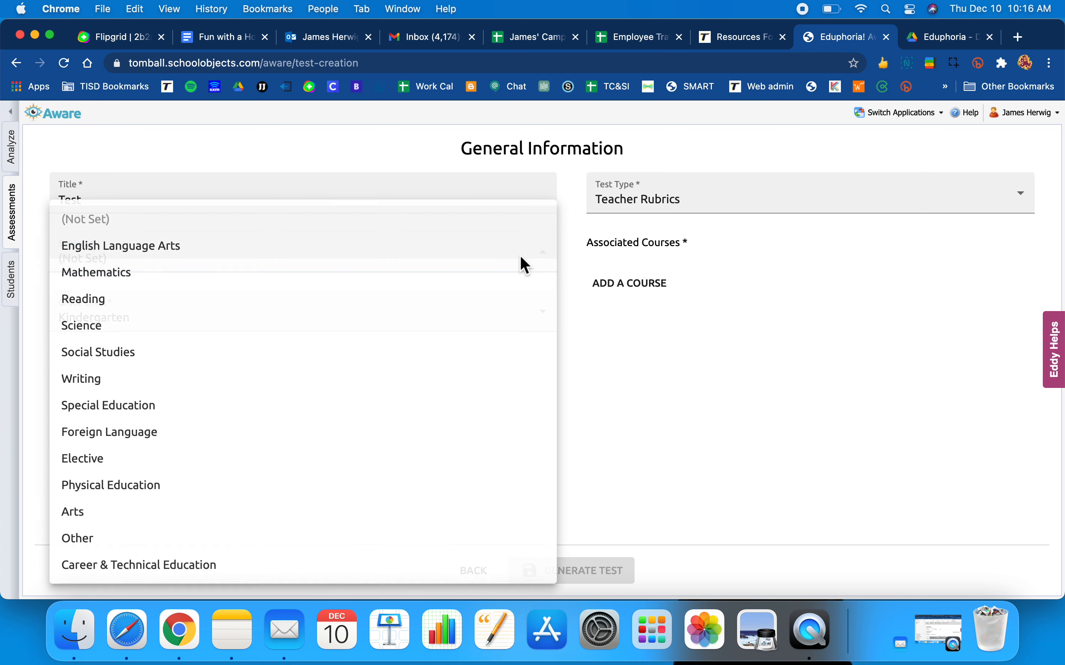
pyautogui.click(369, 255)
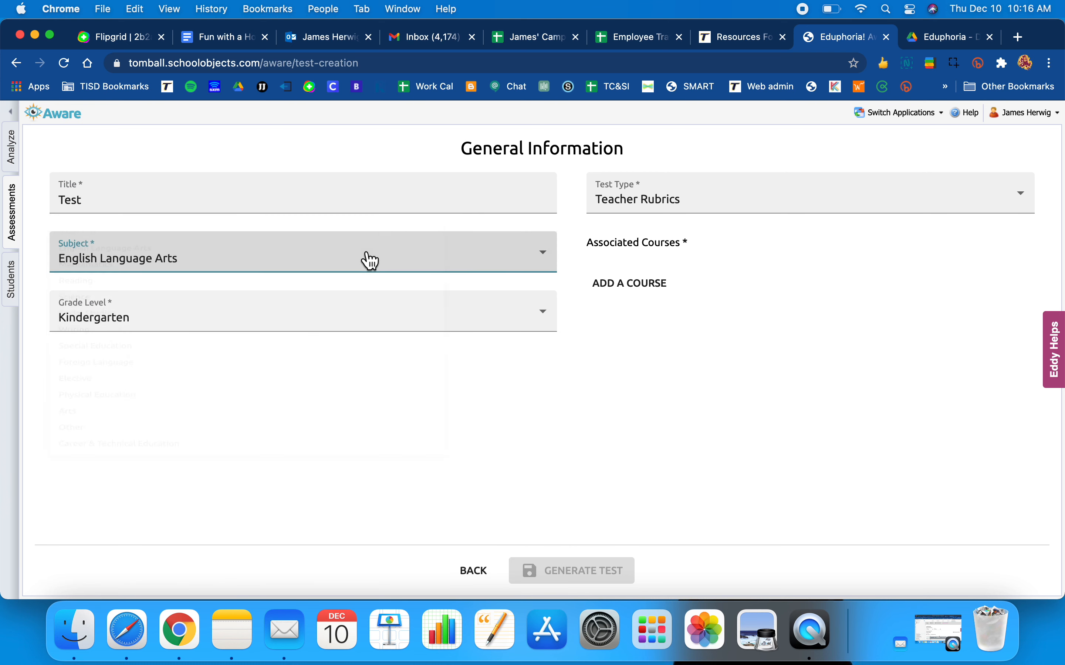
pyautogui.click(556, 326)
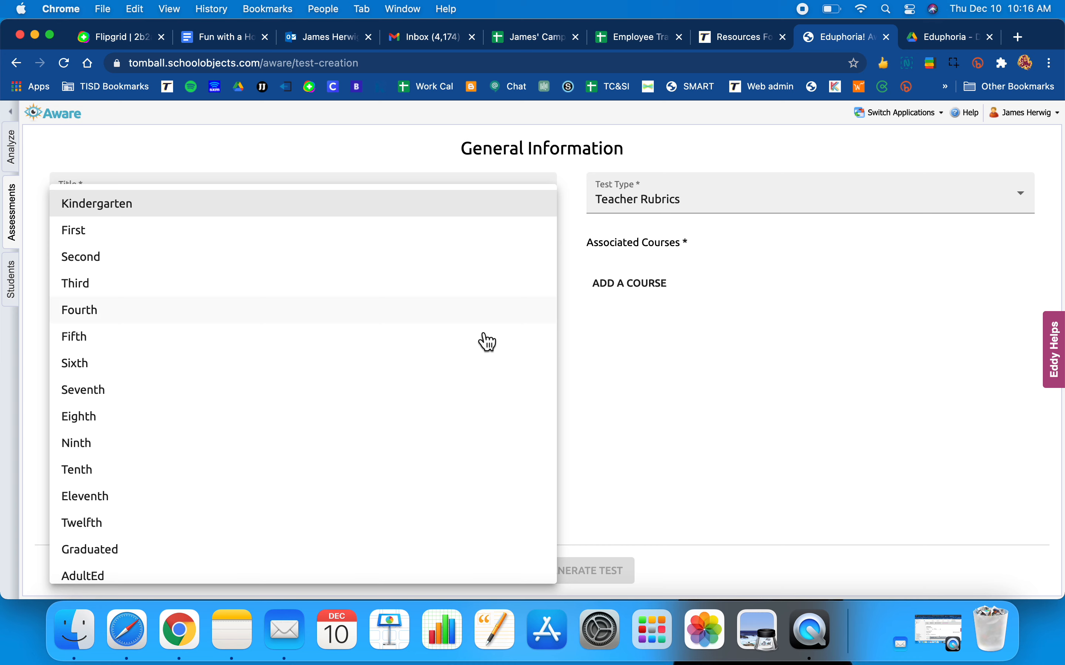
pyautogui.click(181, 506)
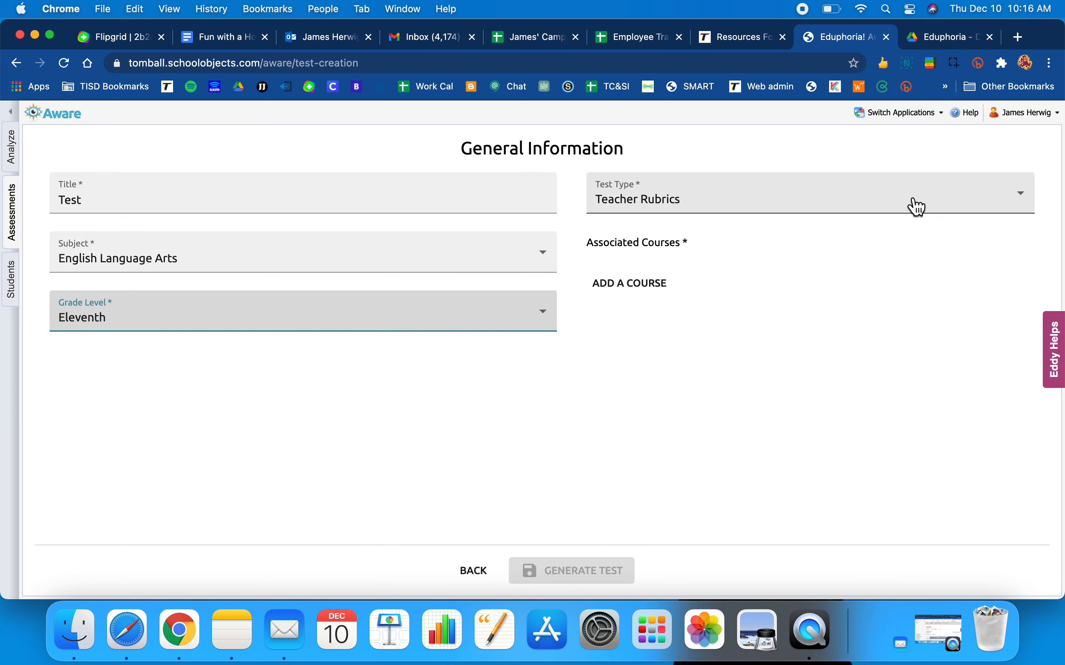
pyautogui.click(1027, 207)
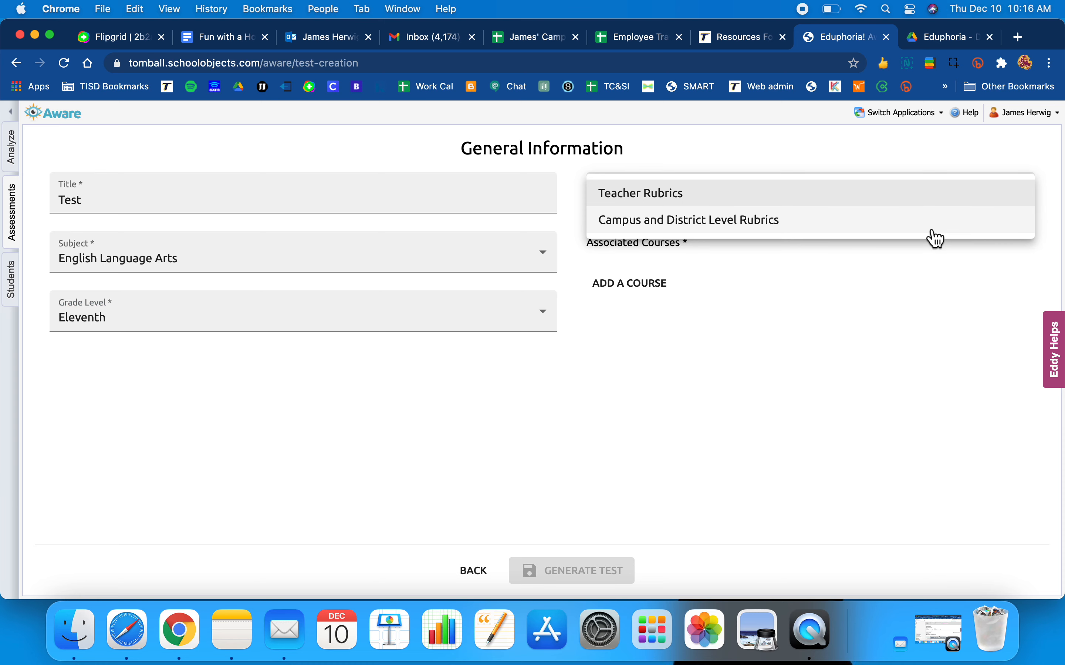
pyautogui.click(924, 328)
# Associate the High School English Language Arts course NEW English II TAP with the test and generate the test
pyautogui.click(644, 291)
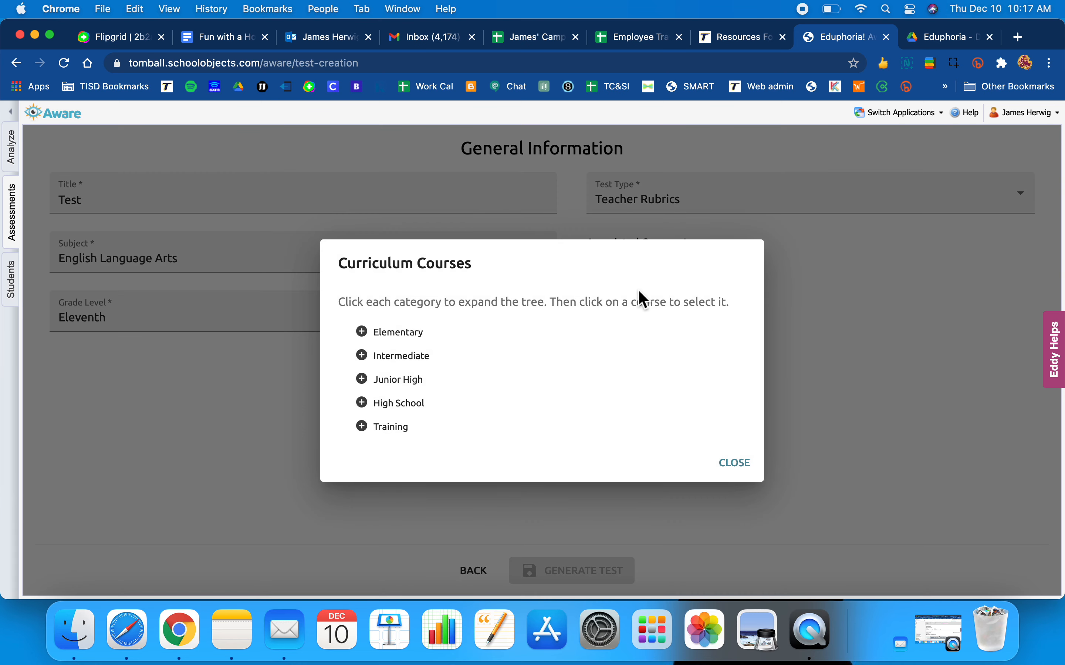
pyautogui.click(366, 404)
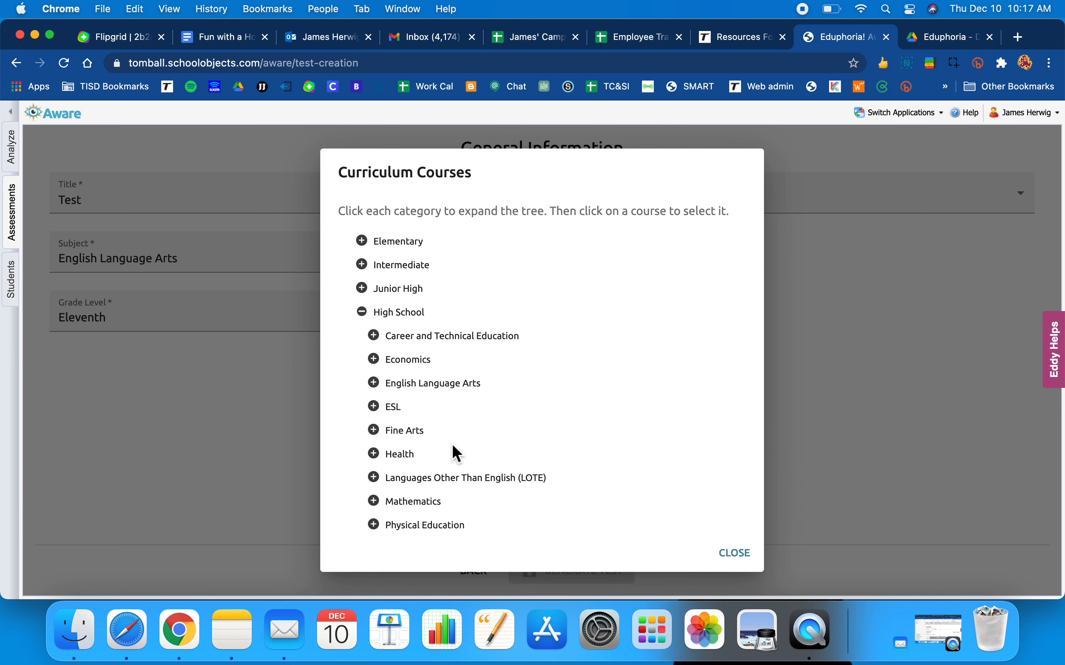
pyautogui.click(407, 390)
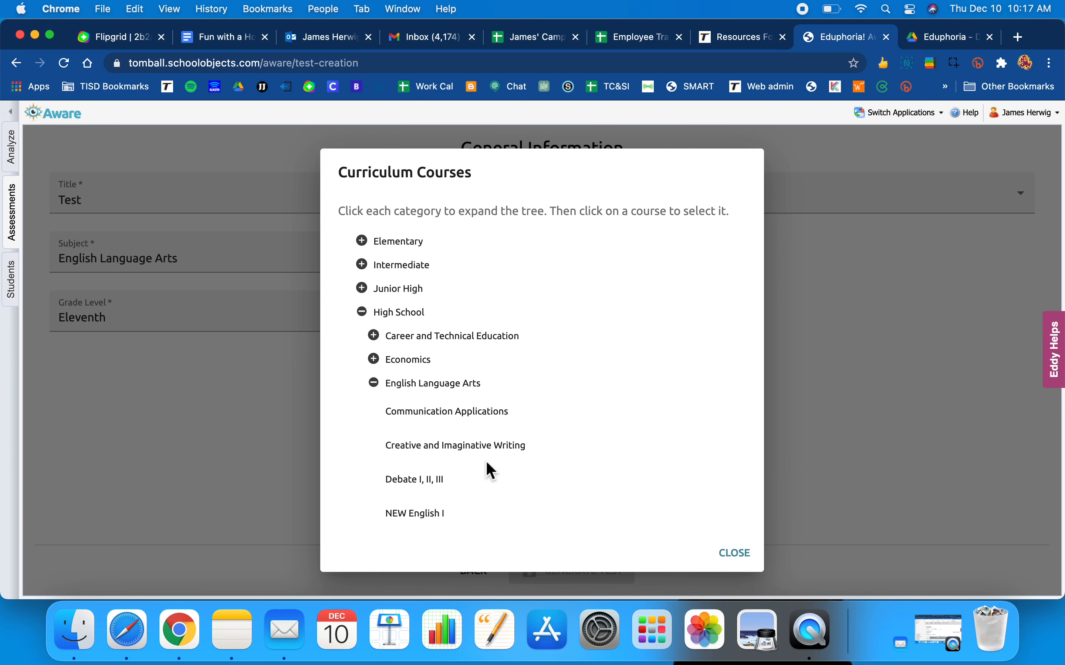
pyautogui.scroll(-5, 486, 464)
pyautogui.click(466, 471)
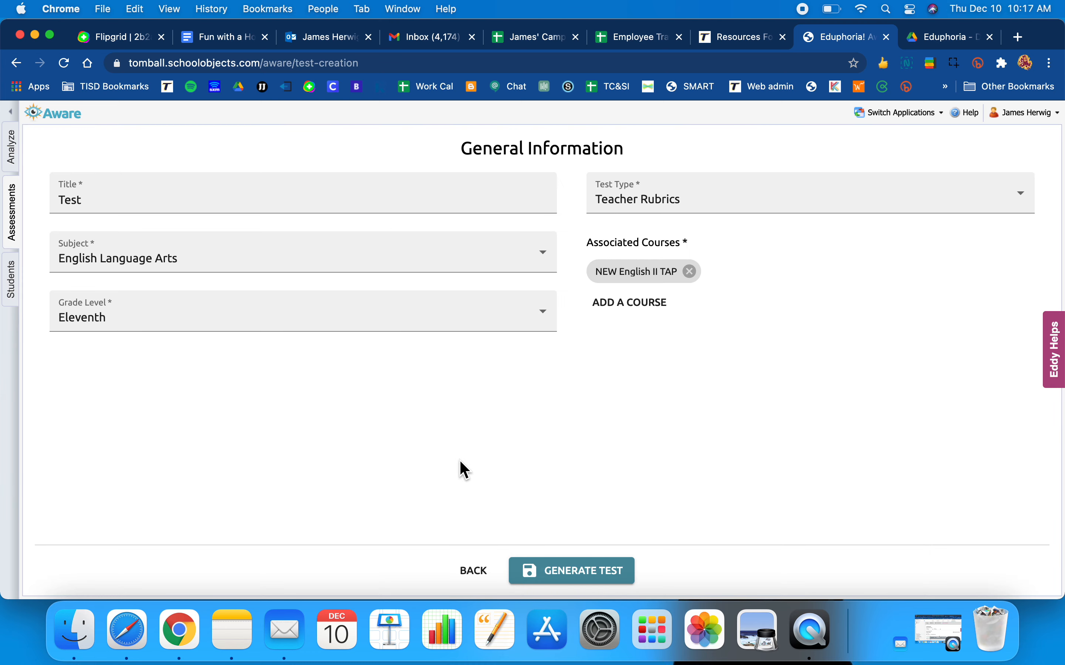
pyautogui.click(588, 580)
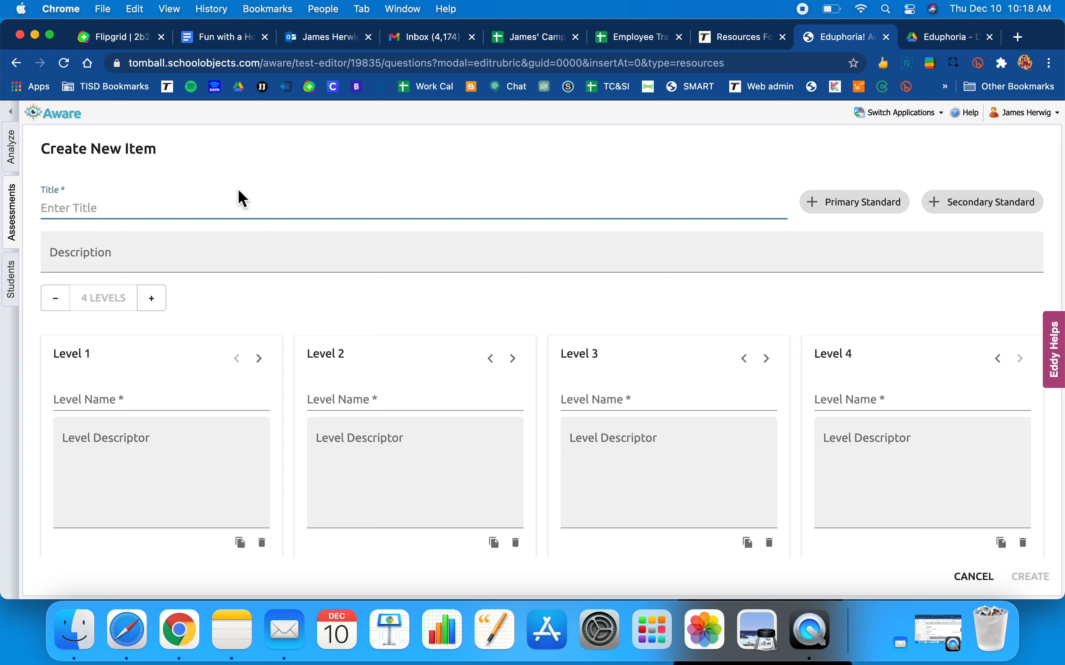
# Title the new rubric item "Focus/ Main Point" and enter "ASfaFsdgsGSD" as its description
pyautogui.write('Focus/ Main p')
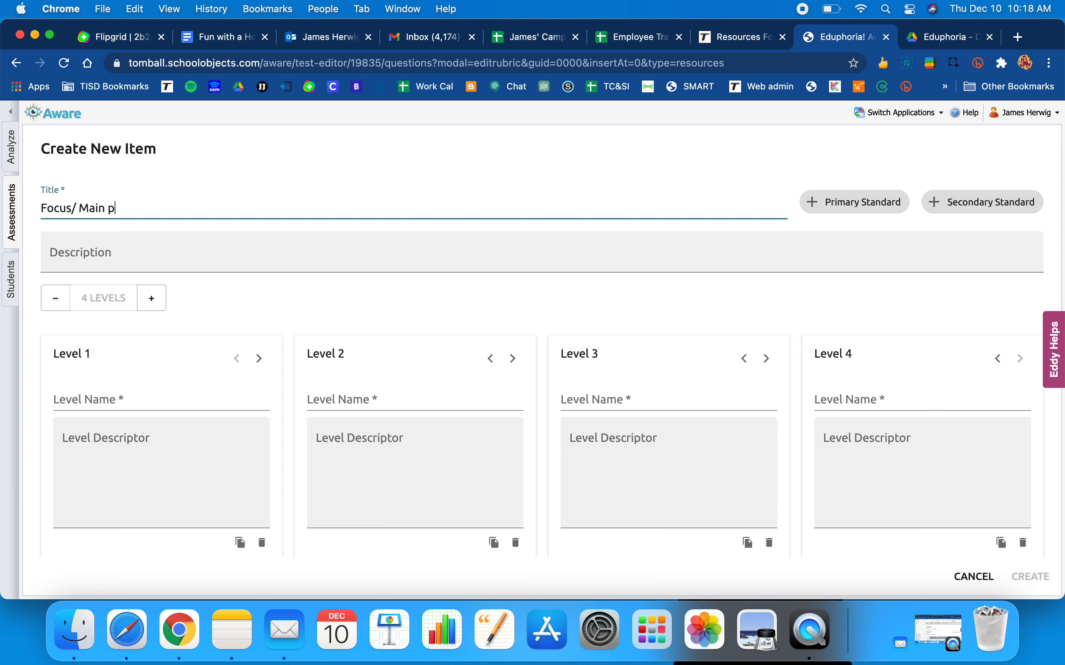
pyautogui.press('BackSpace')
pyautogui.write('Point')
pyautogui.click(155, 253)
pyautogui.write('ASfaF')
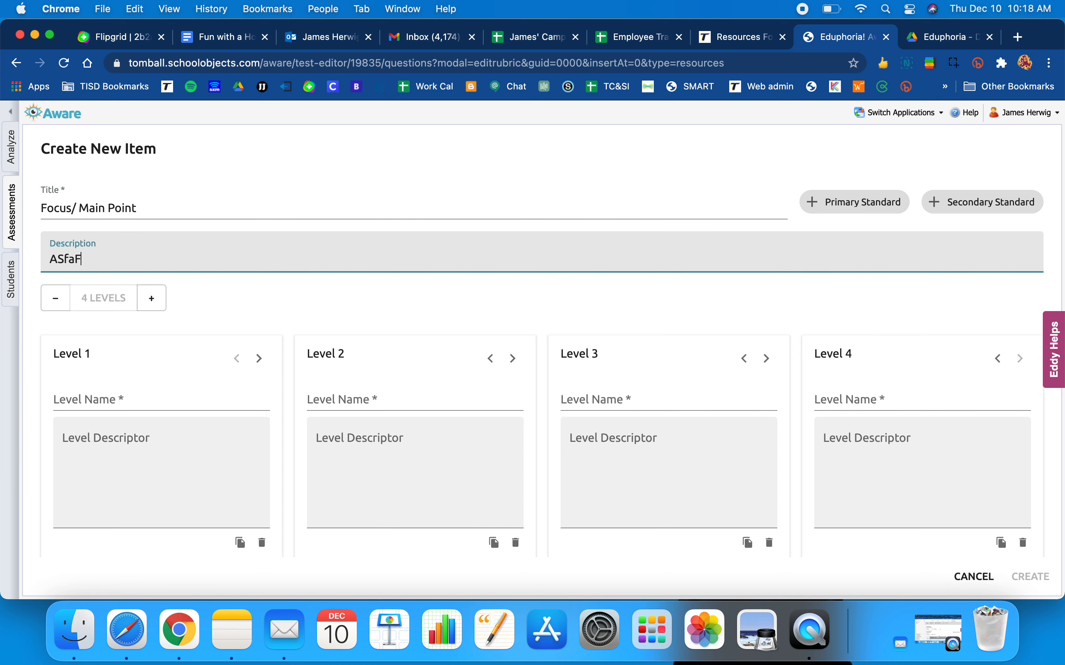
pyautogui.write('sdgsGSD')
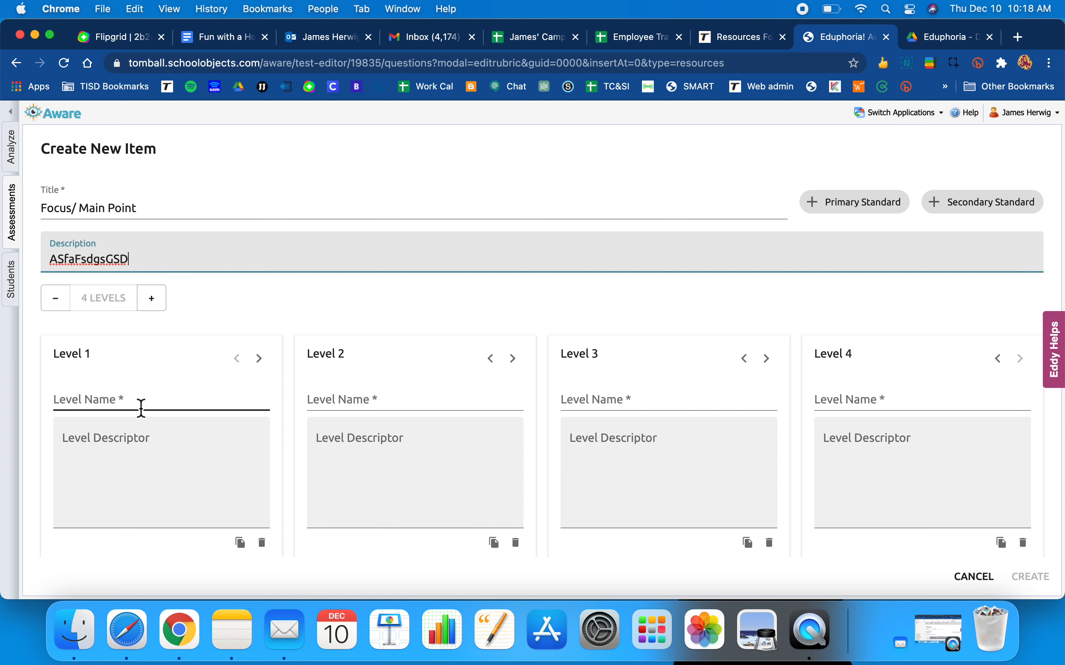
# Name Level 1 of the four-level rubric item "NONE" and enter "ZDVSDFG" as its level descriptor
pyautogui.click(163, 301)
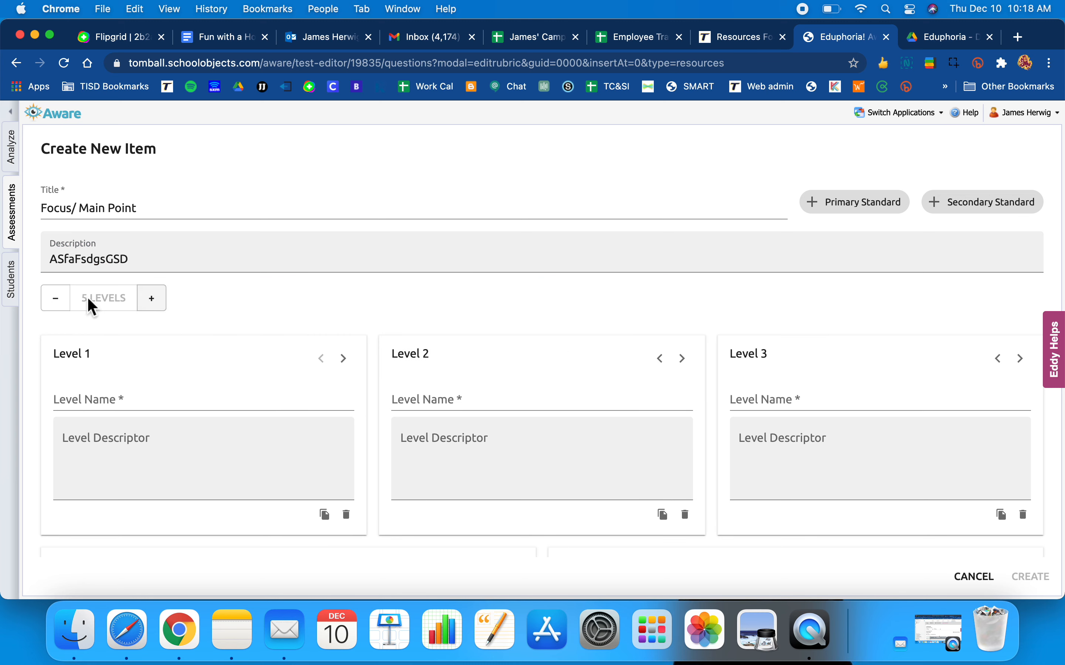
pyautogui.click(56, 299)
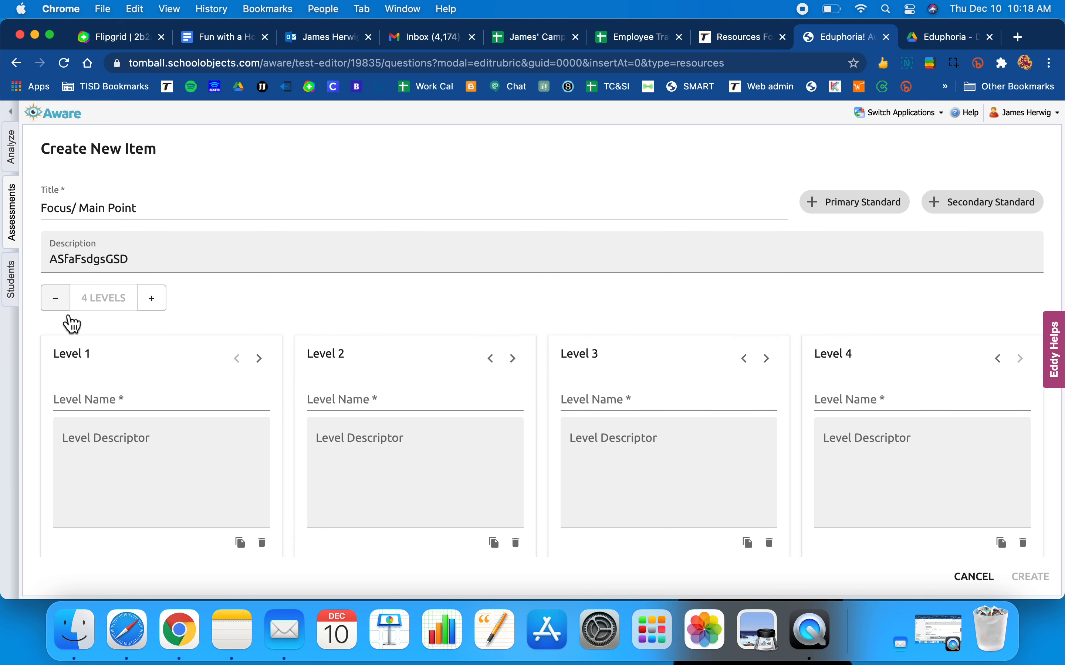
pyautogui.click(137, 400)
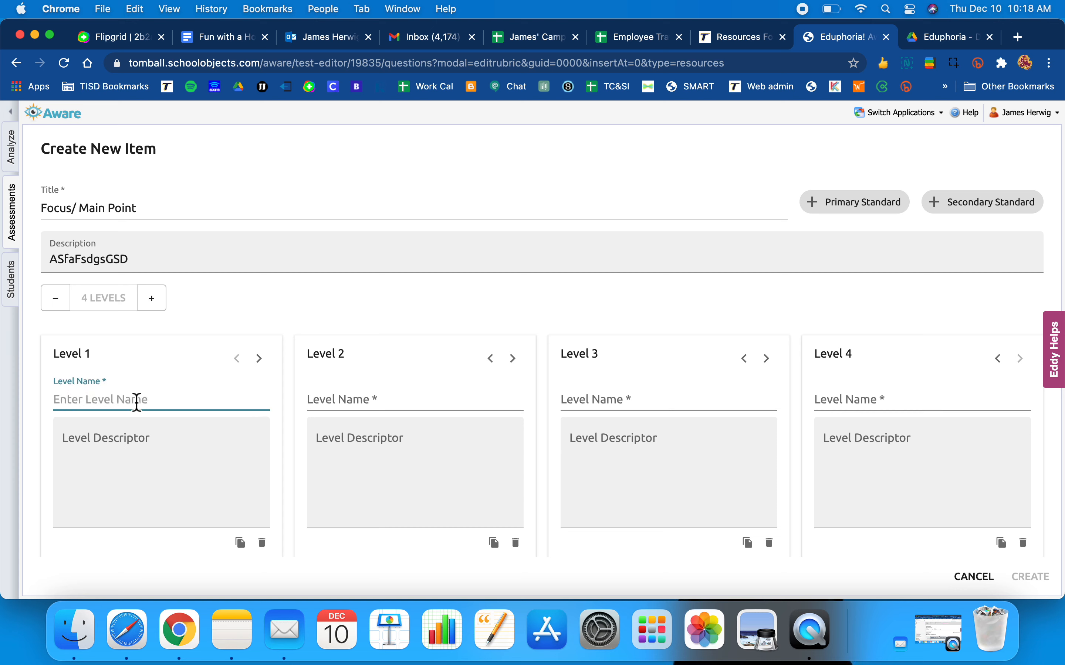
pyautogui.write('NONE')
pyautogui.click(152, 437)
pyautogui.write('ZDVSDFG')
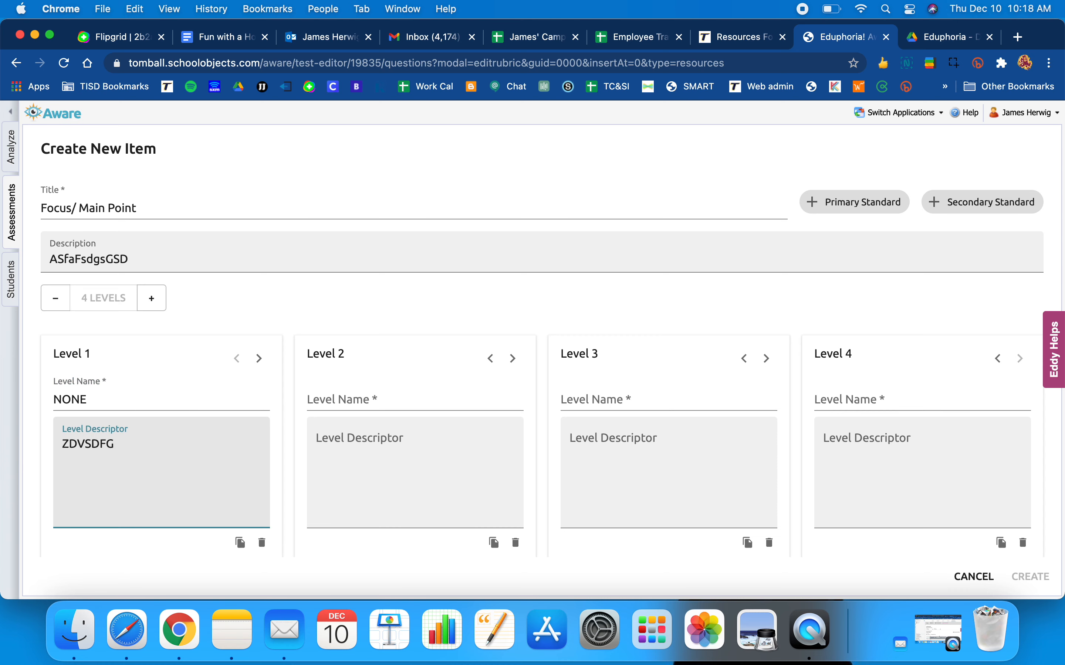
# Name Level 4 "Exceeds", Level 3 "Meets" and Level 2 "Nearing"
pyautogui.click(335, 399)
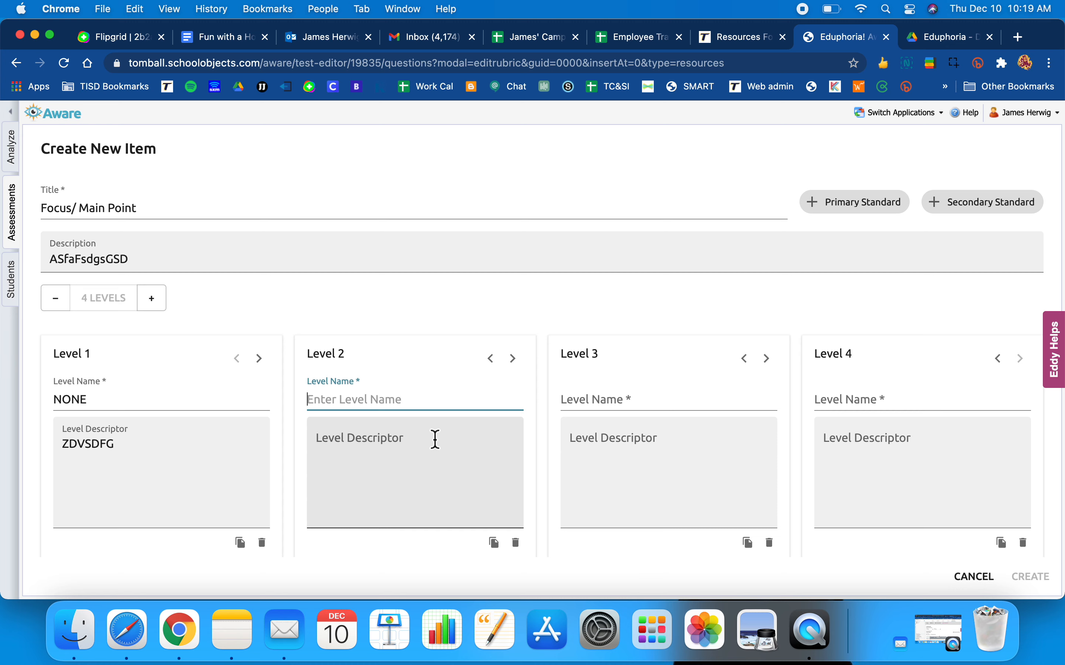
pyautogui.click(909, 401)
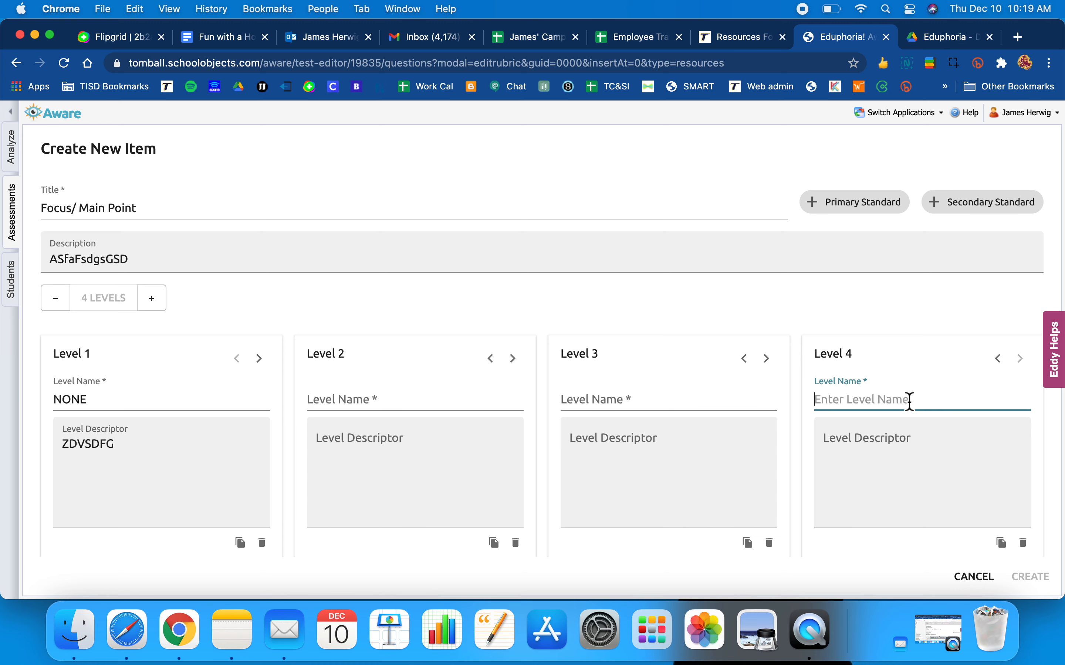
pyautogui.write('Exceeds')
pyautogui.click(710, 406)
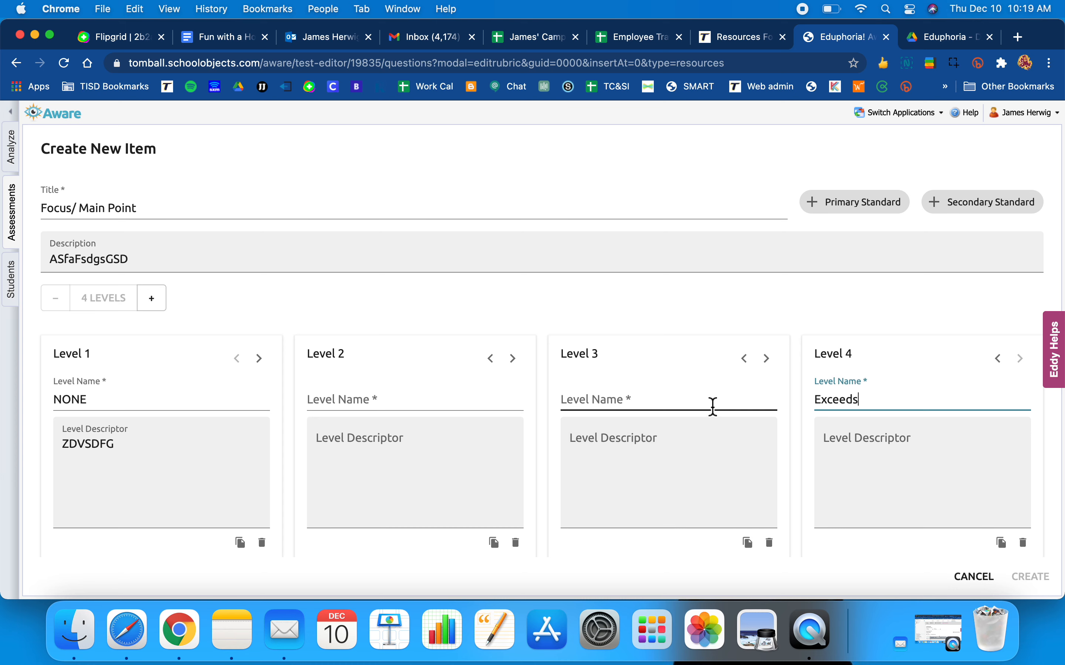
pyautogui.write('Meets')
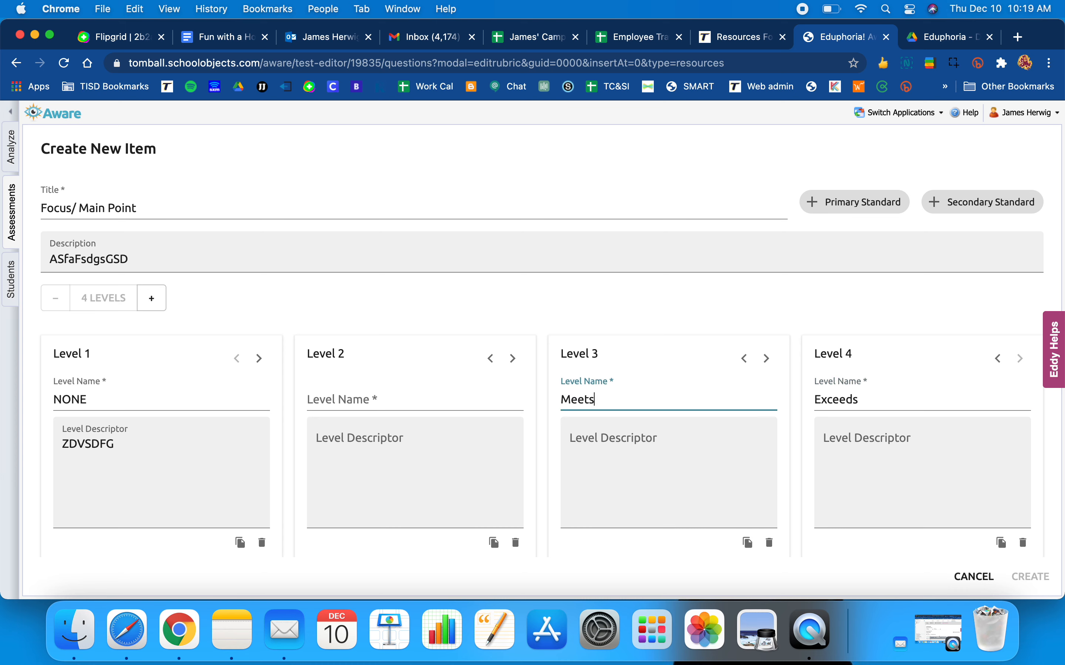
pyautogui.click(357, 399)
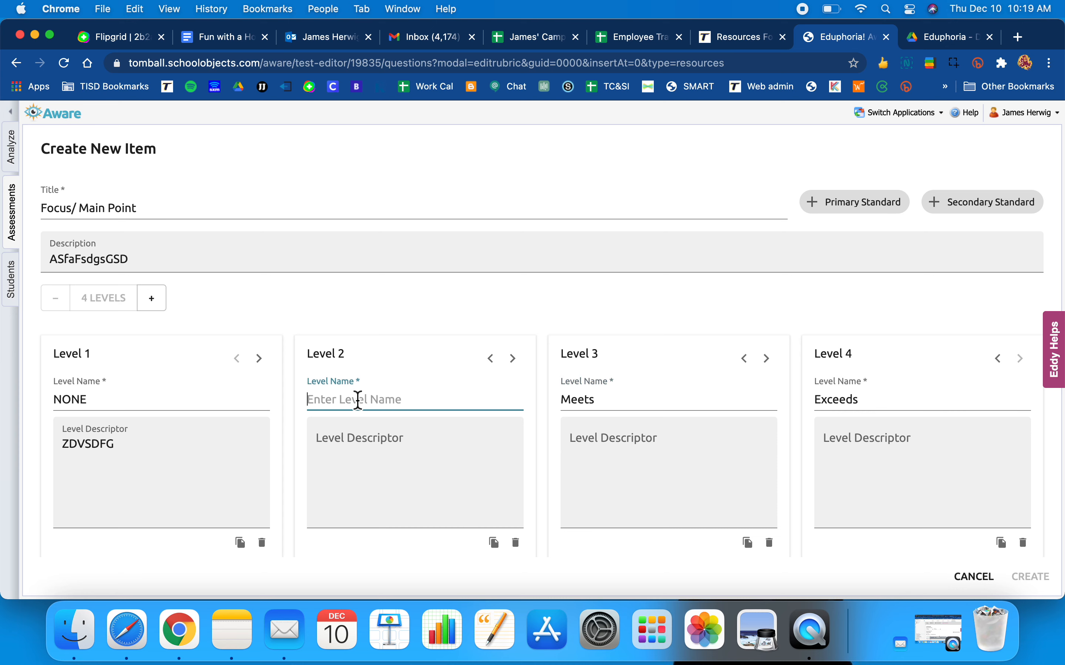
pyautogui.write('Nearing')
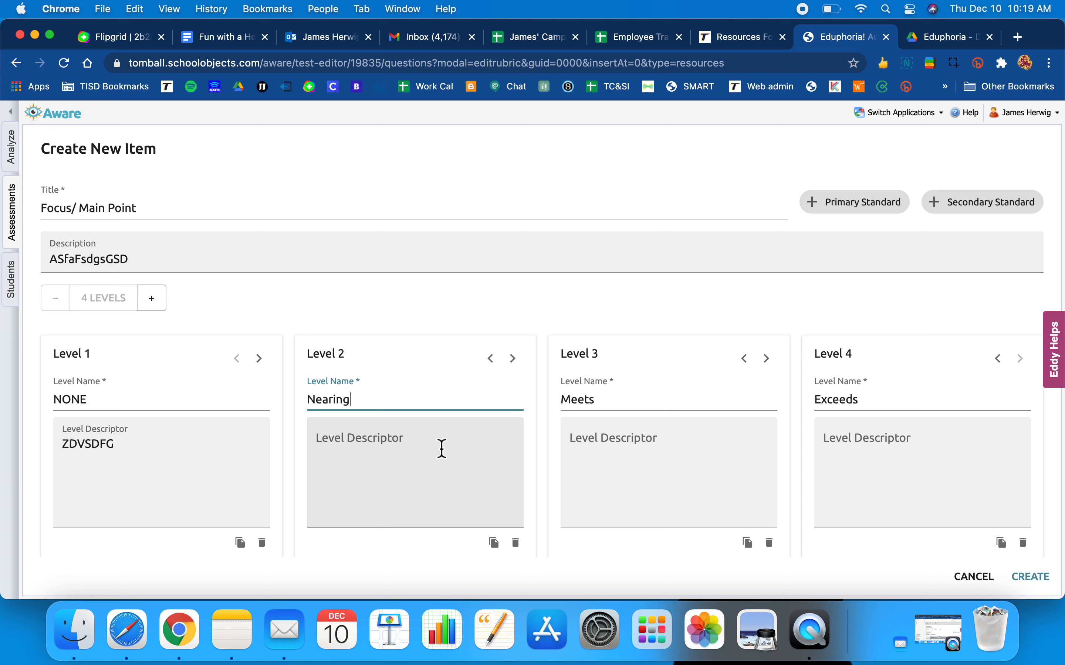
# Assign E2.4(A) from the NEW English II TAP standards as the item's primary standard and create the item
pyautogui.click(407, 446)
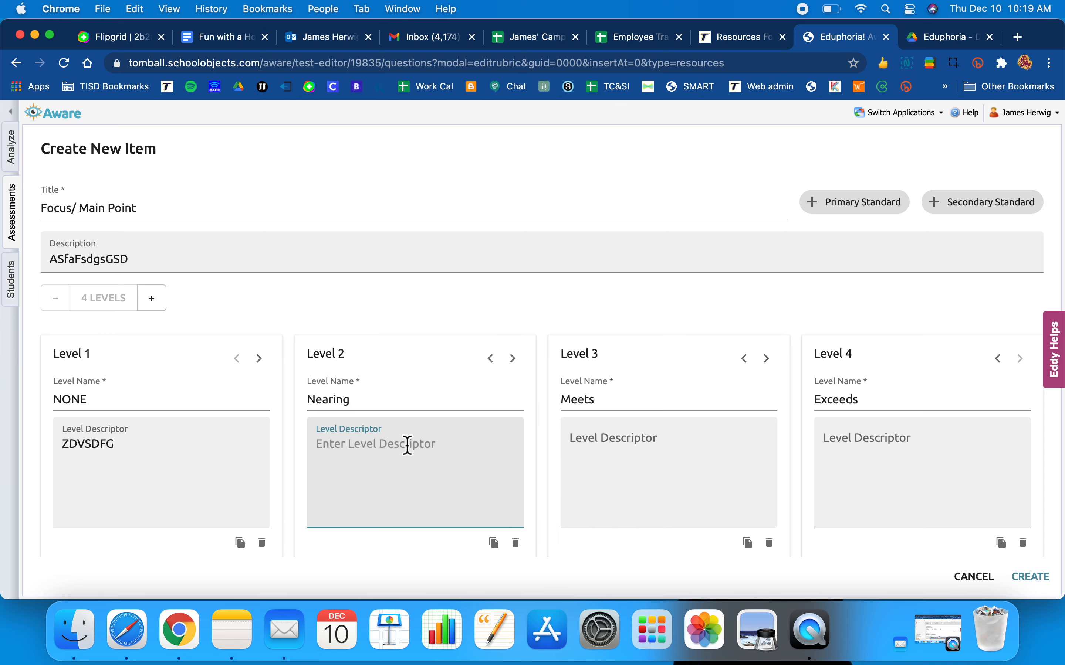
pyautogui.click(864, 210)
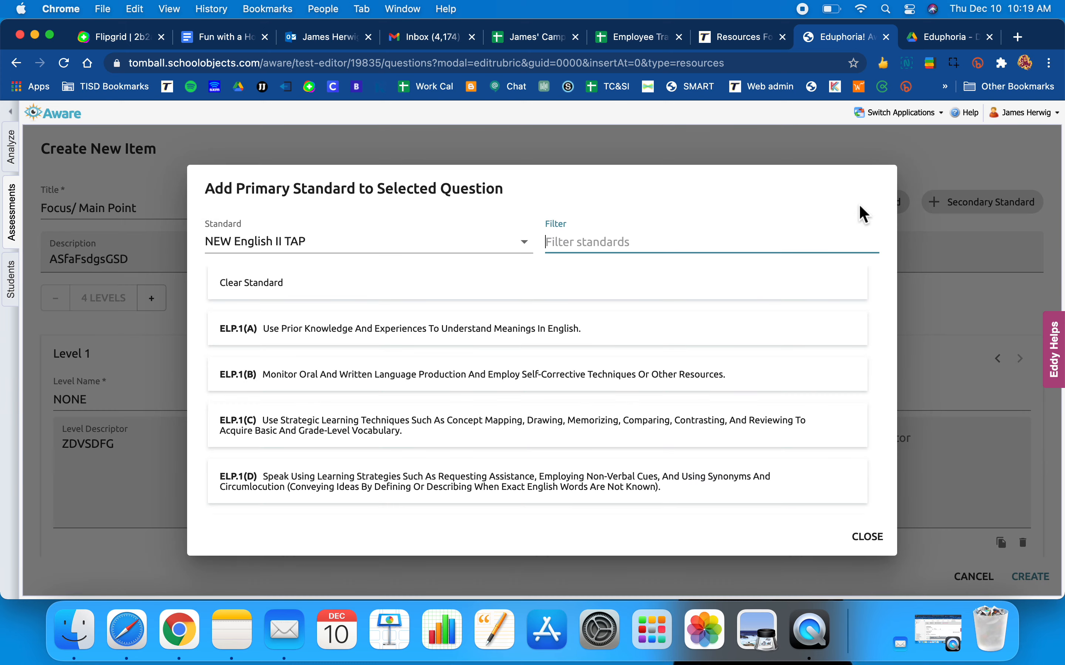
pyautogui.scroll(-20, 712, 382)
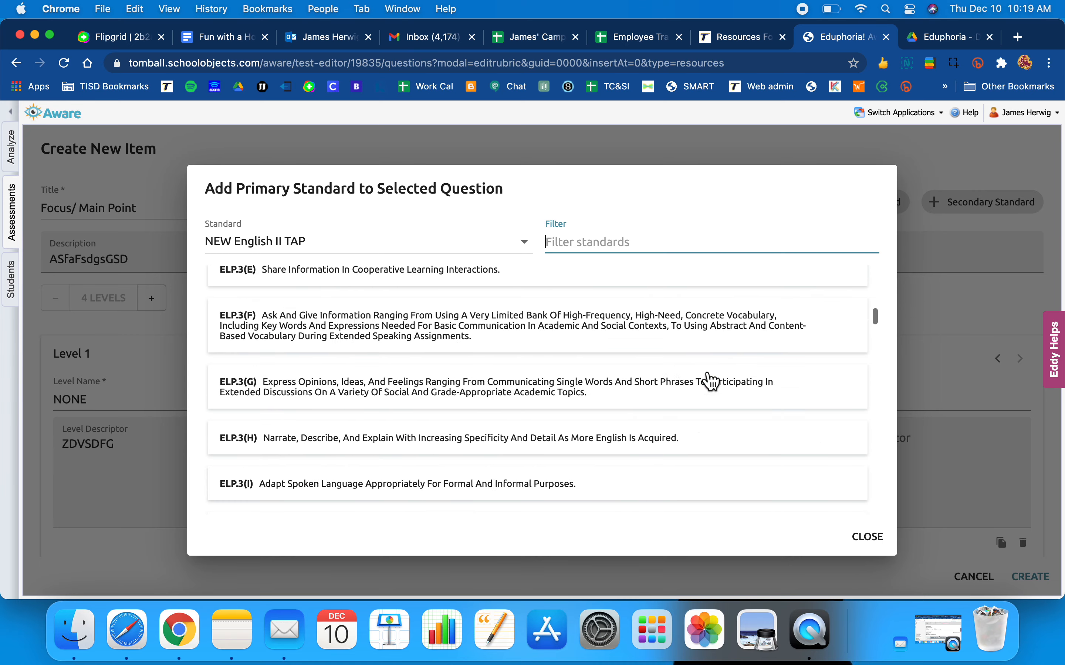
pyautogui.scroll(-2, 712, 381)
pyautogui.scroll(-7, 712, 381)
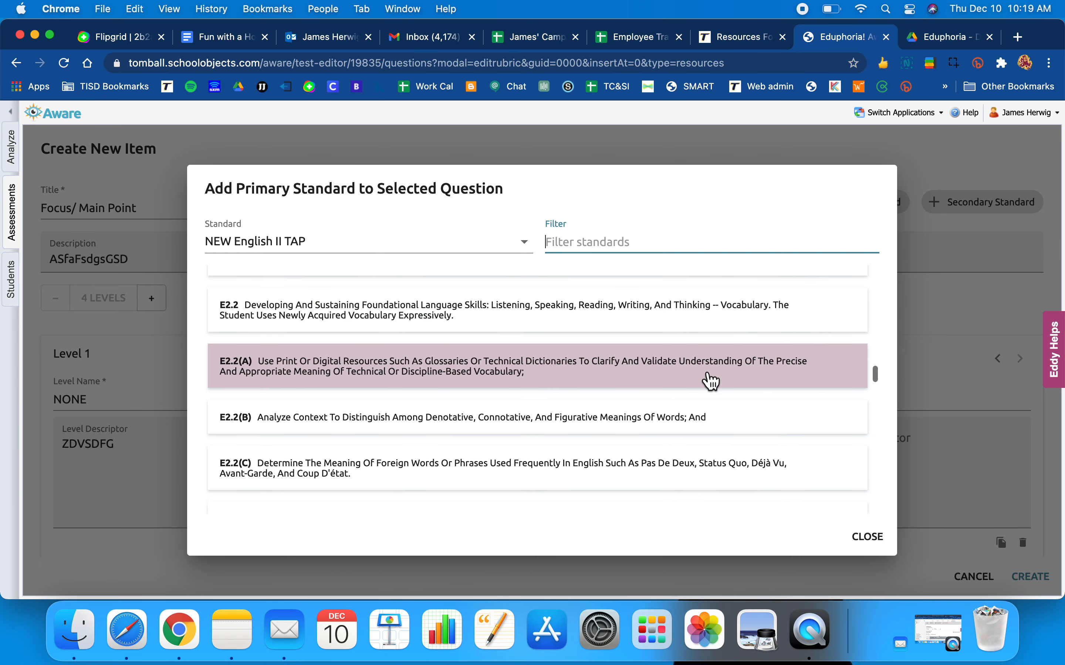
pyautogui.scroll(-3, 712, 381)
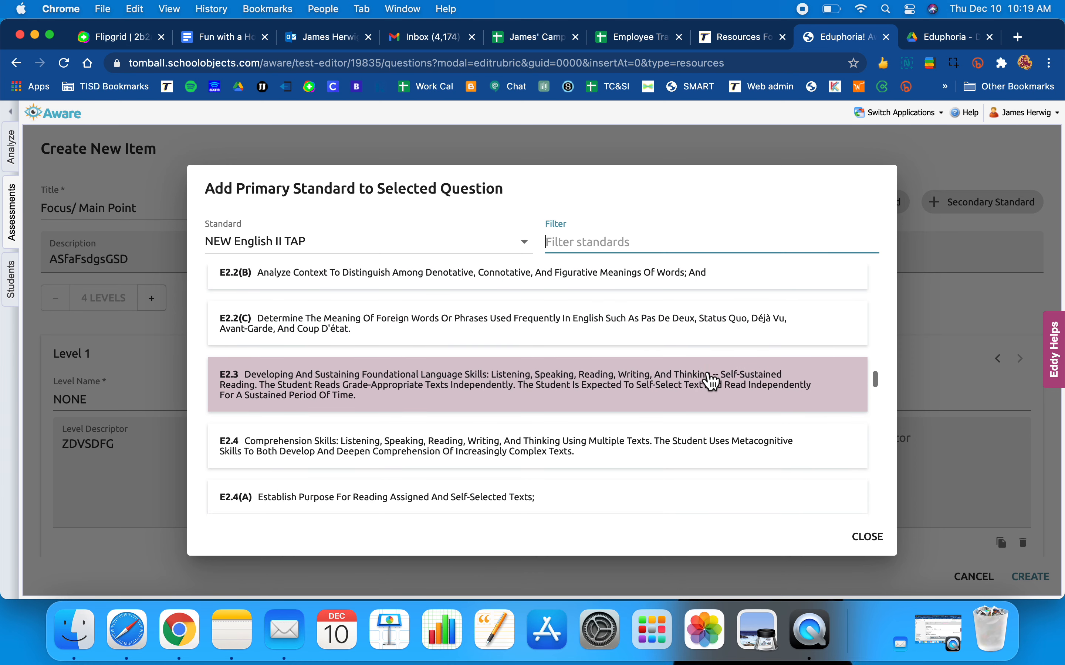
pyautogui.scroll(-5, 712, 381)
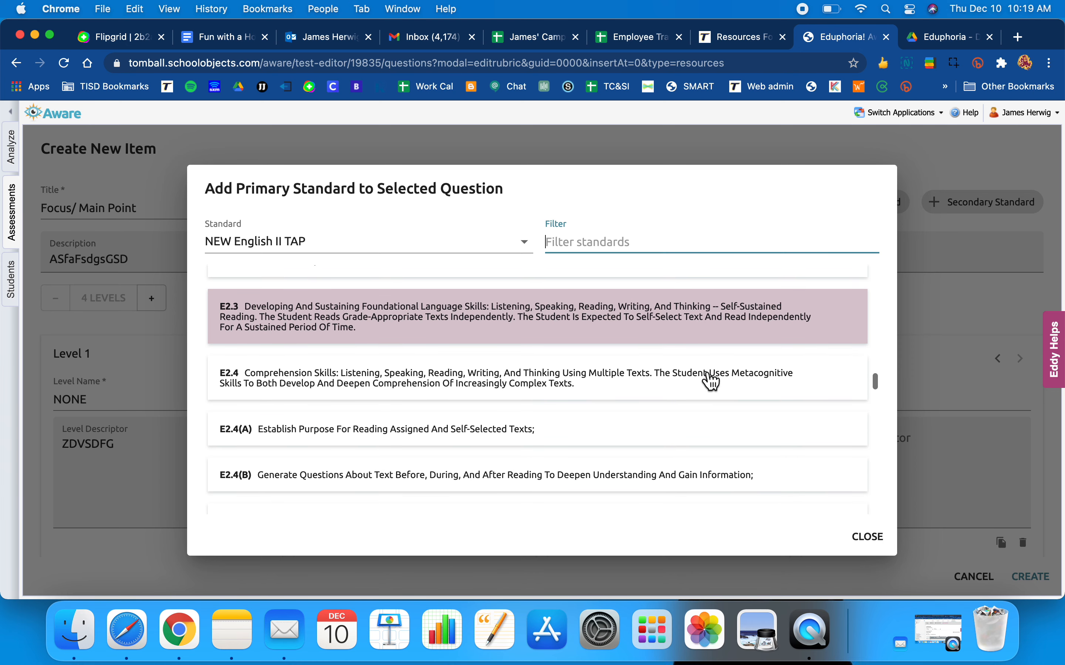
pyautogui.scroll(-1, 710, 382)
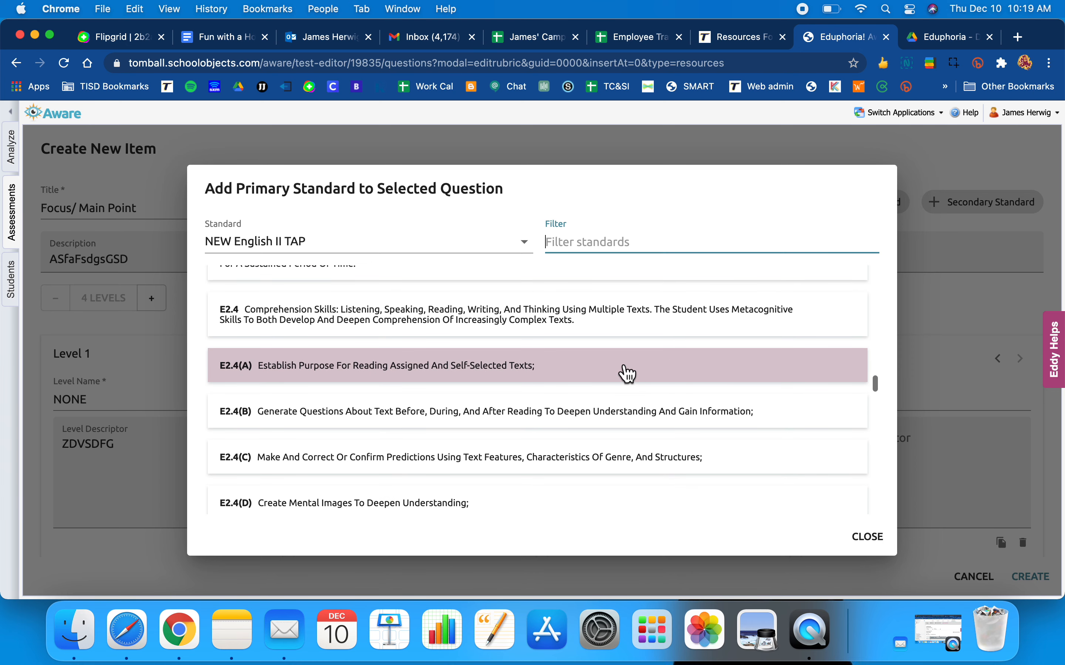
pyautogui.click(580, 373)
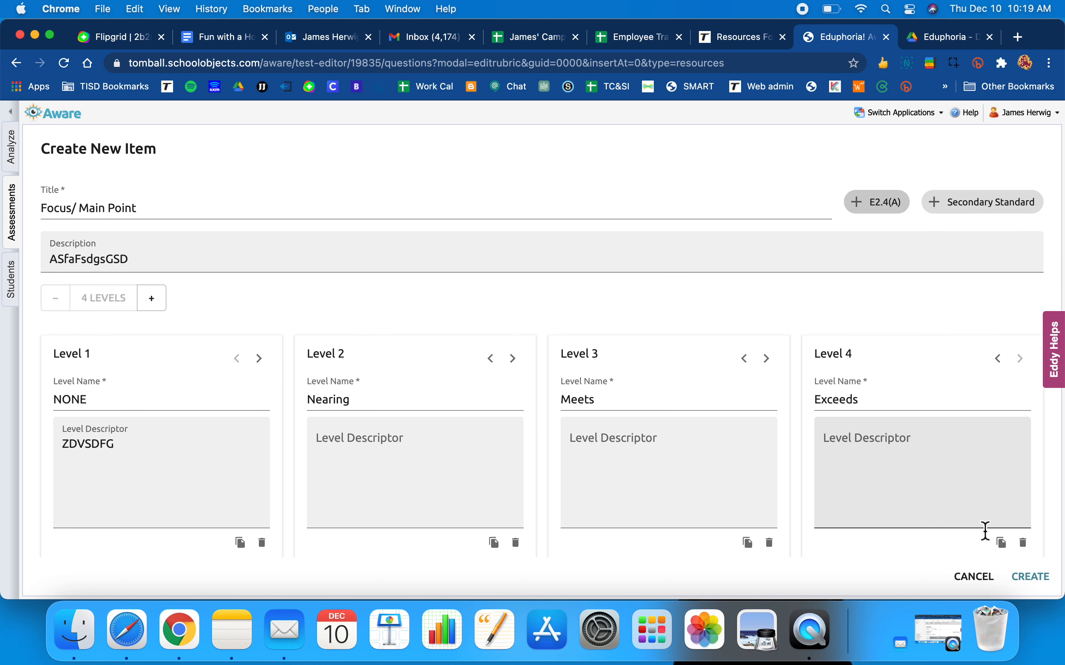
pyautogui.click(1036, 577)
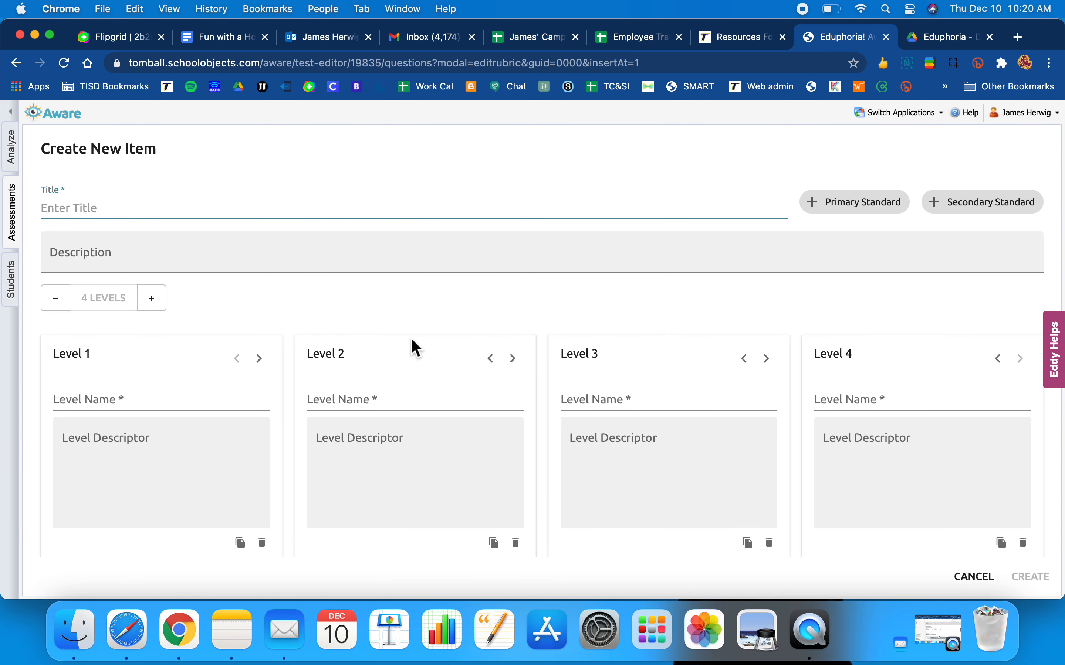
# Title the new rubric item "Organization/ Format" and enter "sdgzsdfg" as its description
pyautogui.write('Organization/ F')
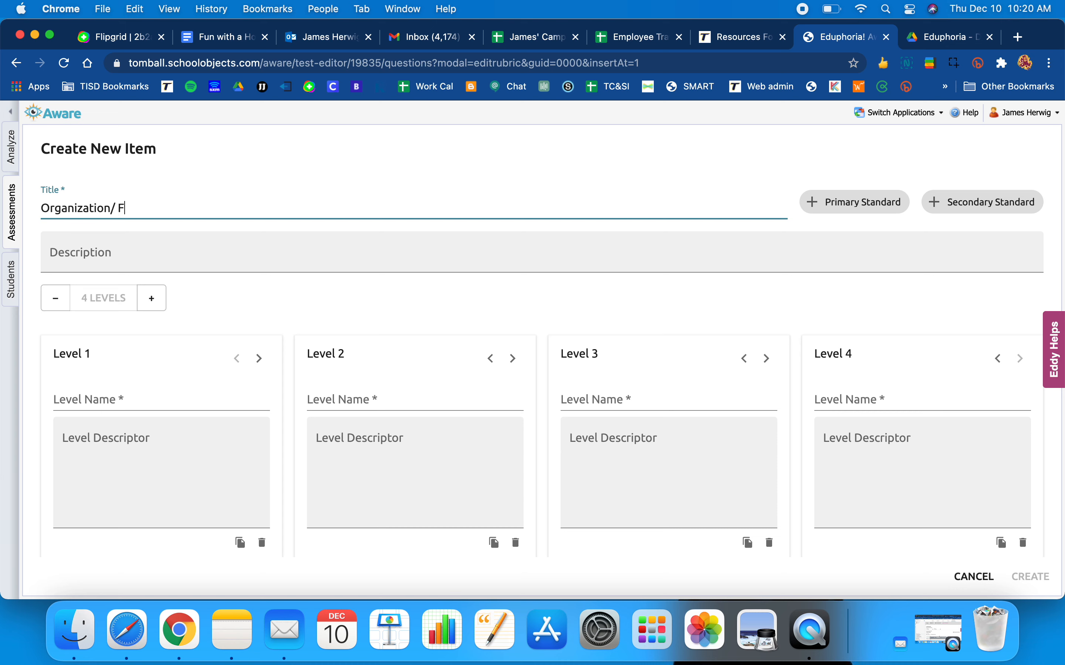
pyautogui.write('ormat')
pyautogui.click(292, 261)
pyautogui.write('sdgzsdfg')
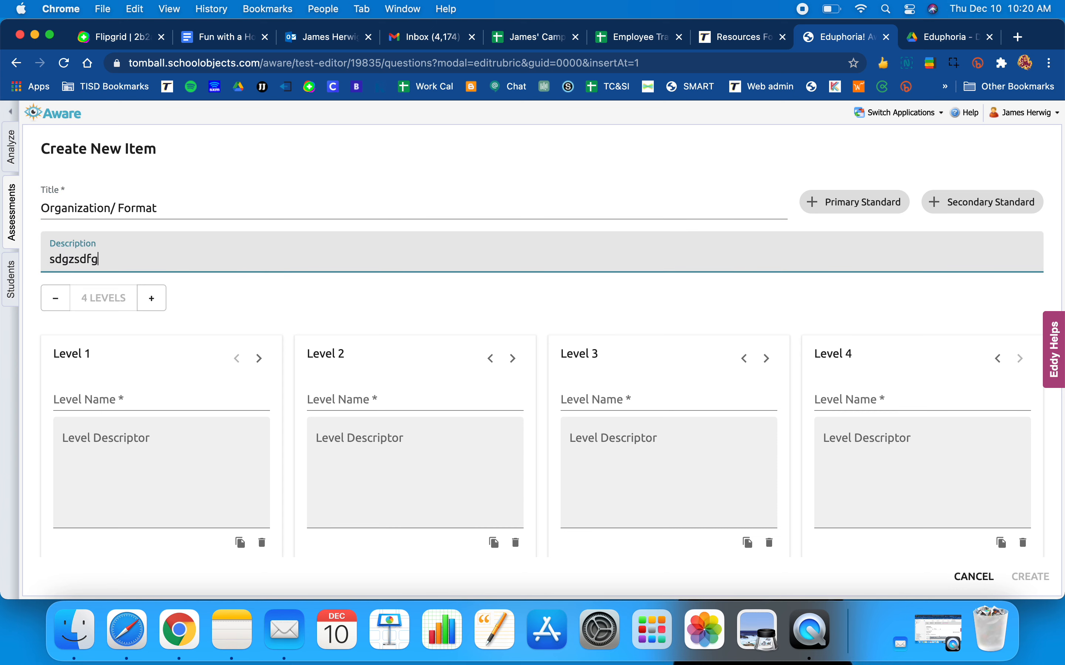
# Name Level 1 of the Organization/ Format item "not evident" and enter "sdgasg" as its level descriptor
pyautogui.click(152, 402)
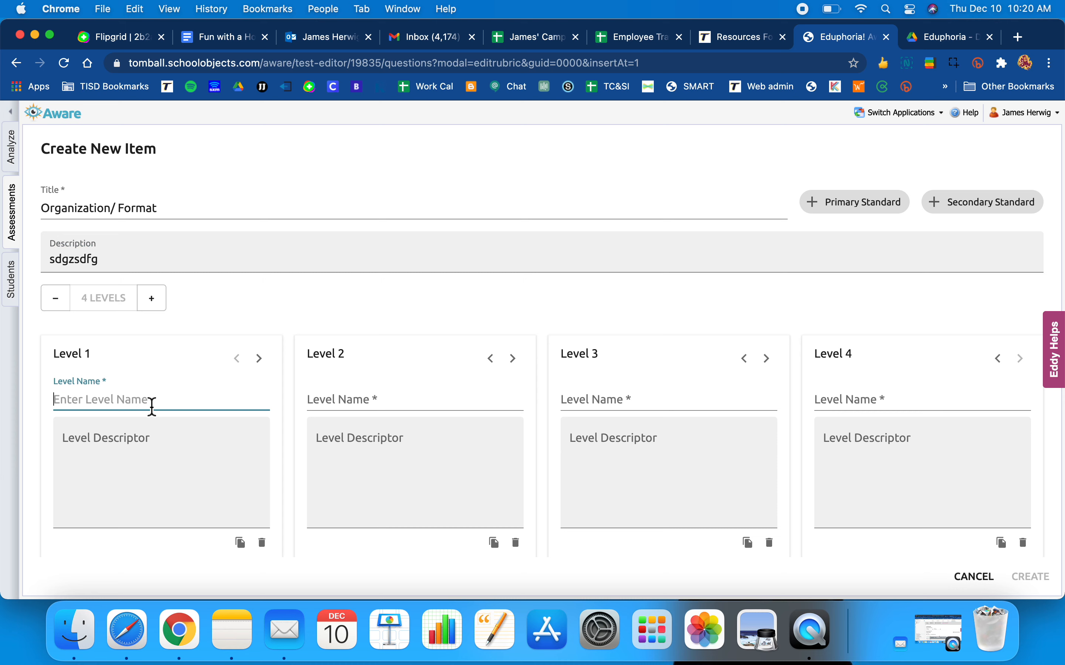
pyautogui.write('none')
pyautogui.press('BackSpace')
pyautogui.press('BackSpace')
pyautogui.write('t ec')
pyautogui.press('BackSpace')
pyautogui.write('vident')
pyautogui.click(107, 440)
pyautogui.write('sdgasg')
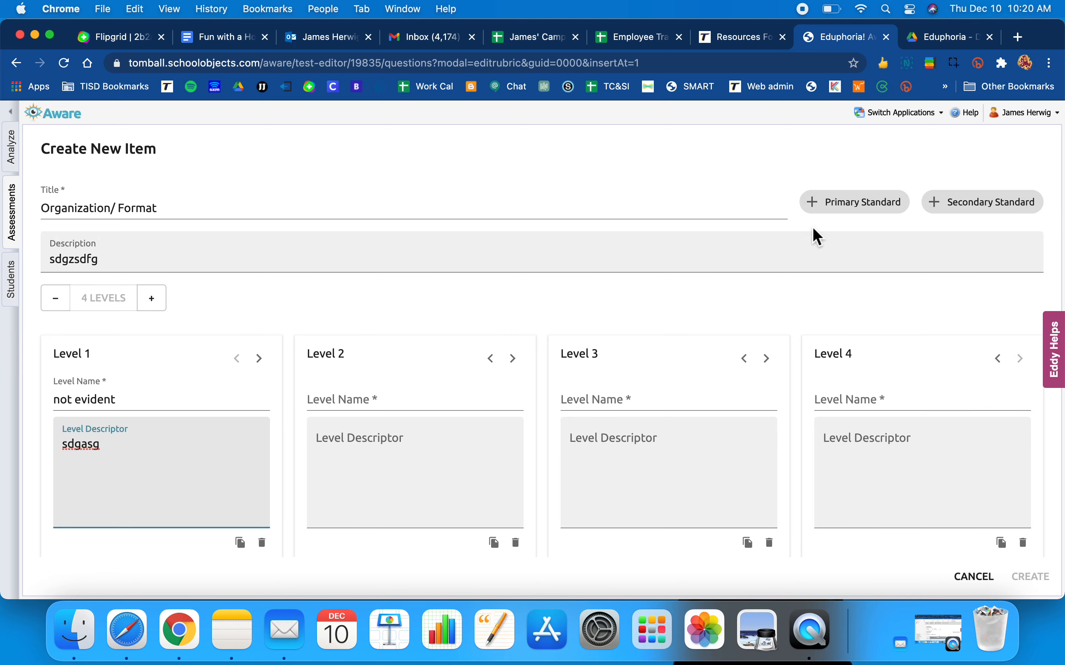
# Assign ELP.3(G) as the primary standard of the Organization/ Format item
pyautogui.click(853, 205)
pyautogui.scroll(-10, 511, 430)
pyautogui.click(425, 438)
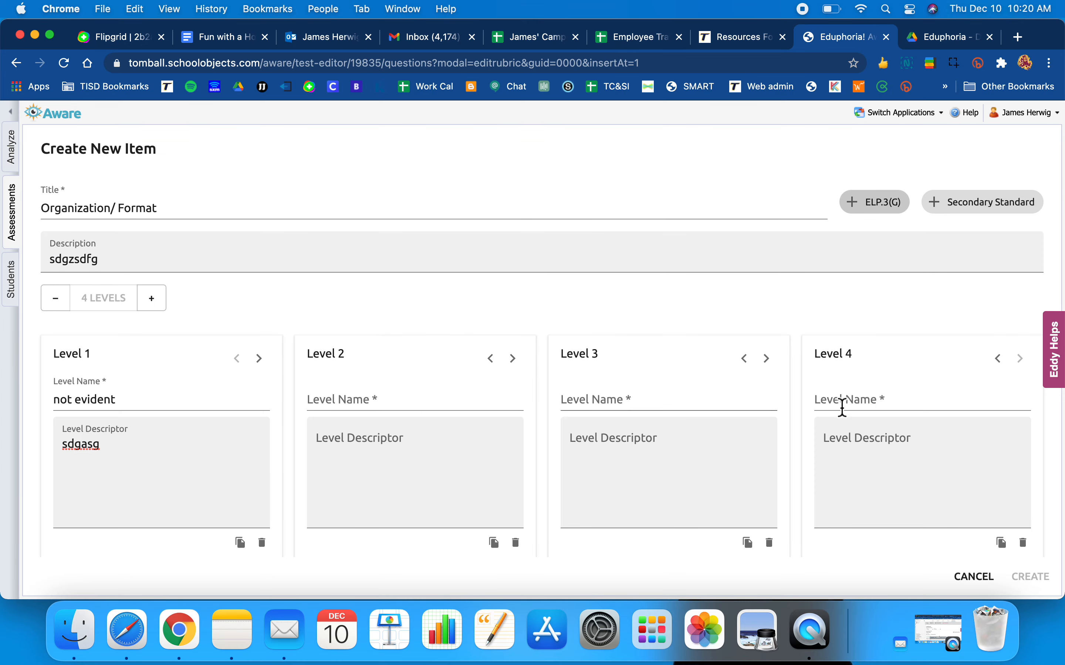
# Name Level 2 "dvs", Level 3 "sdgv" and Level 4 "zsdv"
pyautogui.click(412, 410)
pyautogui.write('dvs')
pyautogui.click(616, 398)
pyautogui.write('sdgv')
pyautogui.click(838, 403)
pyautogui.write('zsdv')
# Enter the level descriptors "zxv" for Levels 3 and 4 and "zxcv" for Level 2, and create the item
pyautogui.click(634, 464)
pyautogui.write('zxv')
pyautogui.click(819, 451)
pyautogui.write('zxv')
pyautogui.click(510, 458)
pyautogui.write('zxcv')
pyautogui.click(1030, 577)
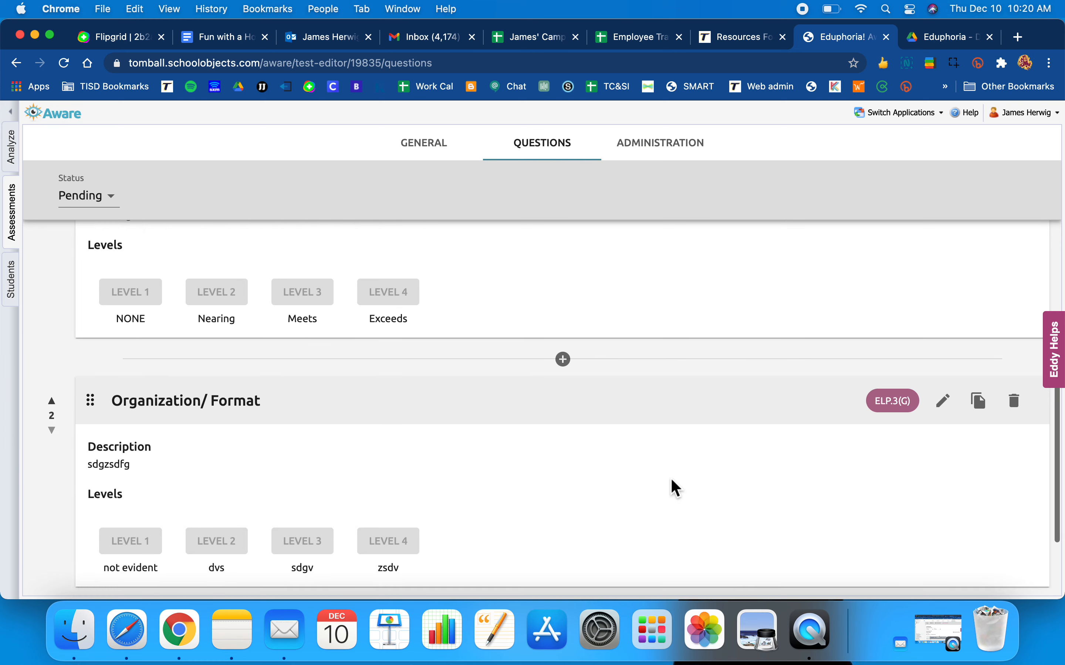
# Review the Focus/ Main Point and Organization/ Format rubric items and the test's general details
pyautogui.scroll(6, 671, 481)
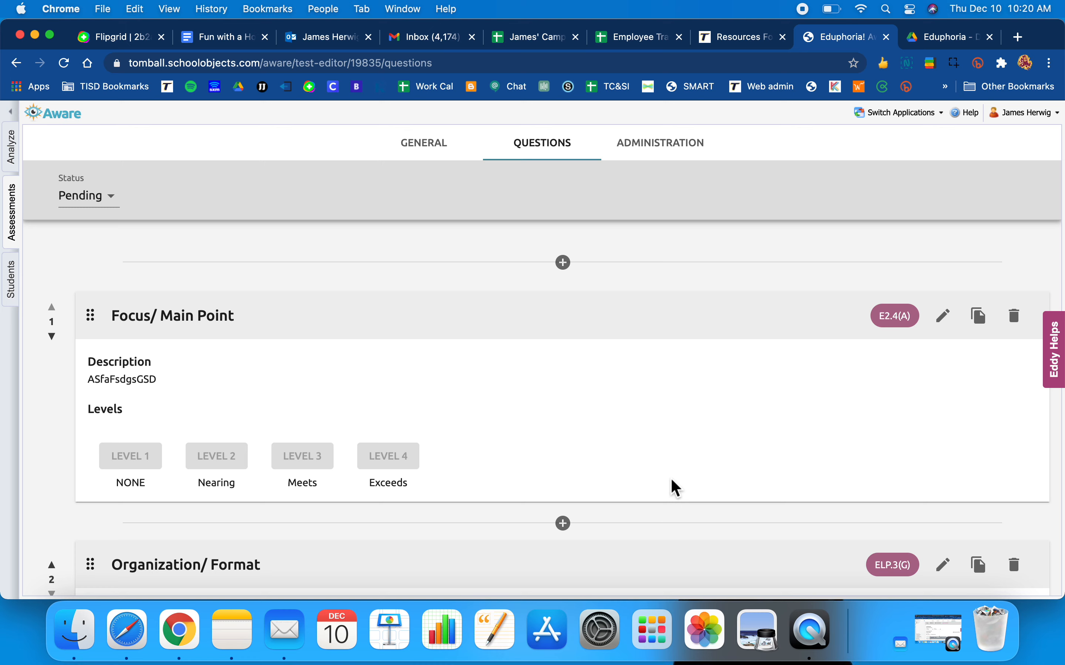
pyautogui.scroll(-5, 671, 481)
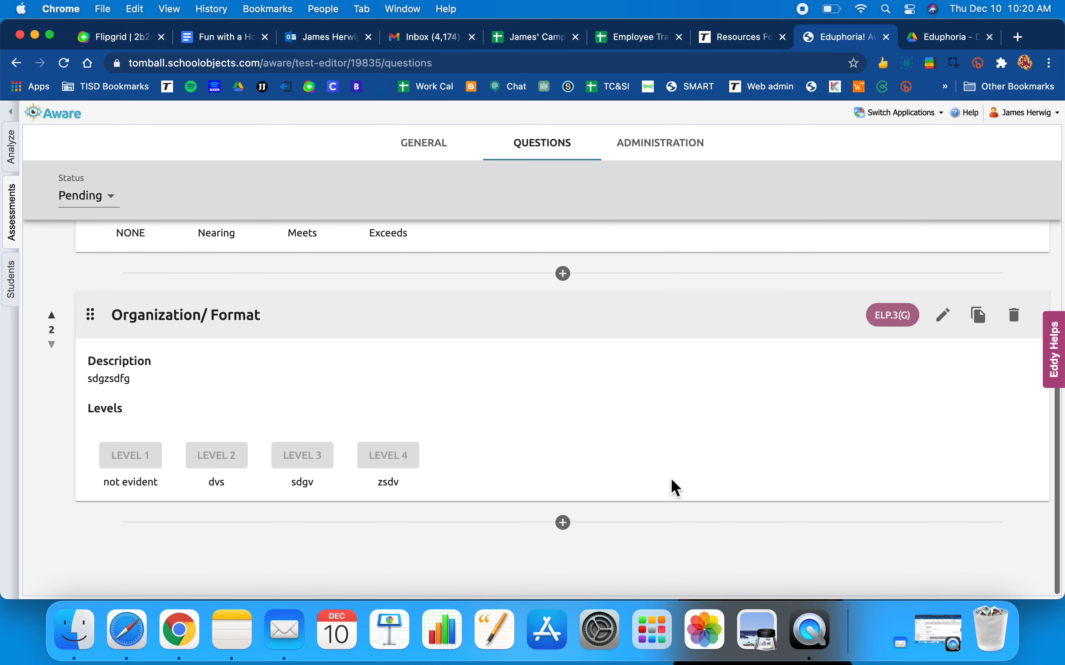
pyautogui.scroll(6, 671, 481)
pyautogui.scroll(-6, 671, 481)
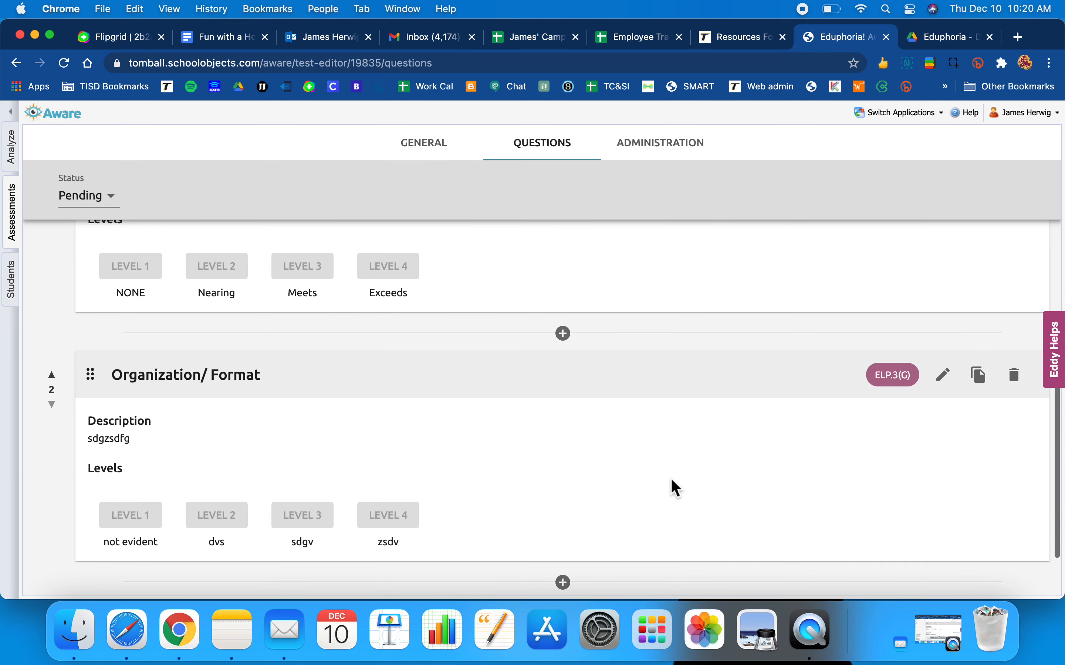
pyautogui.scroll(6, 671, 481)
pyautogui.scroll(-1, 672, 480)
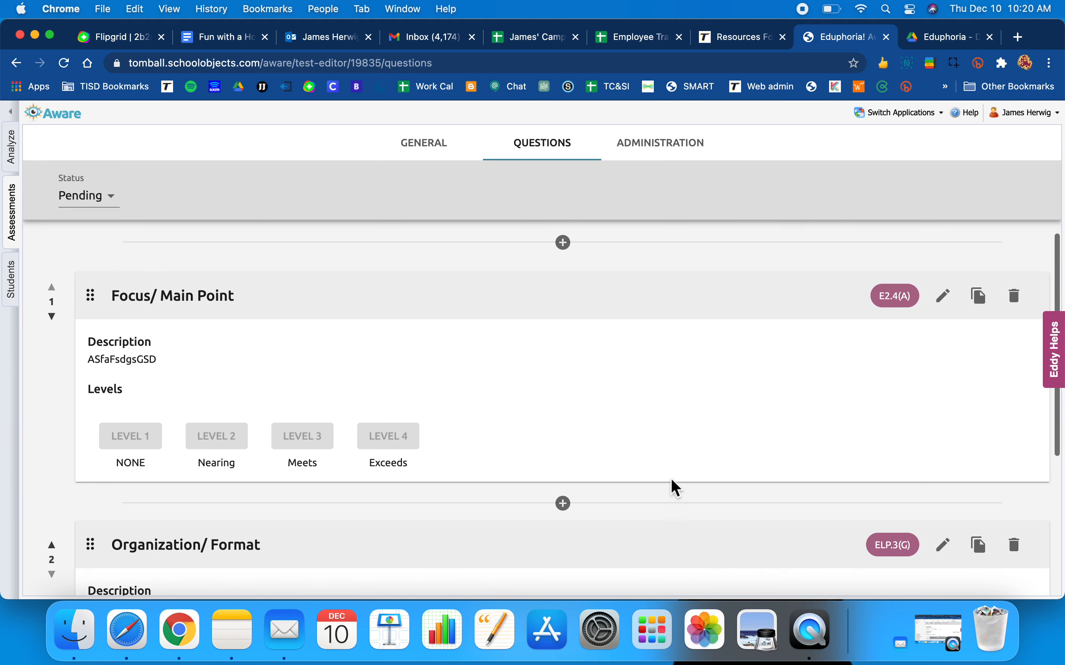
pyautogui.scroll(1, 672, 481)
pyautogui.scroll(-3, 671, 481)
pyautogui.scroll(-3, 676, 488)
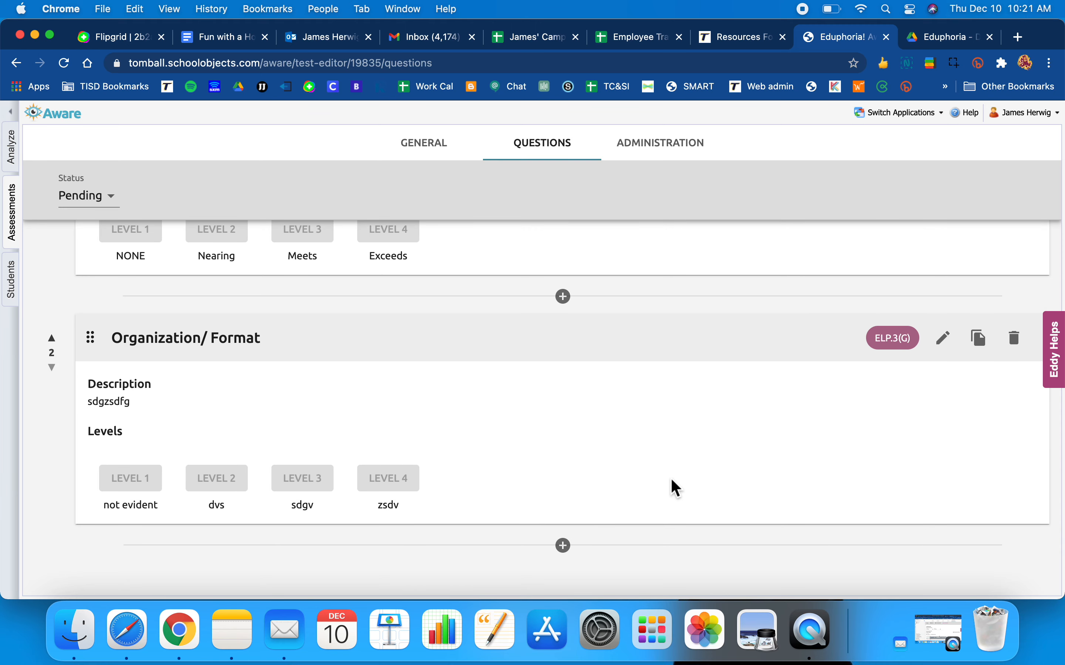
pyautogui.click(431, 156)
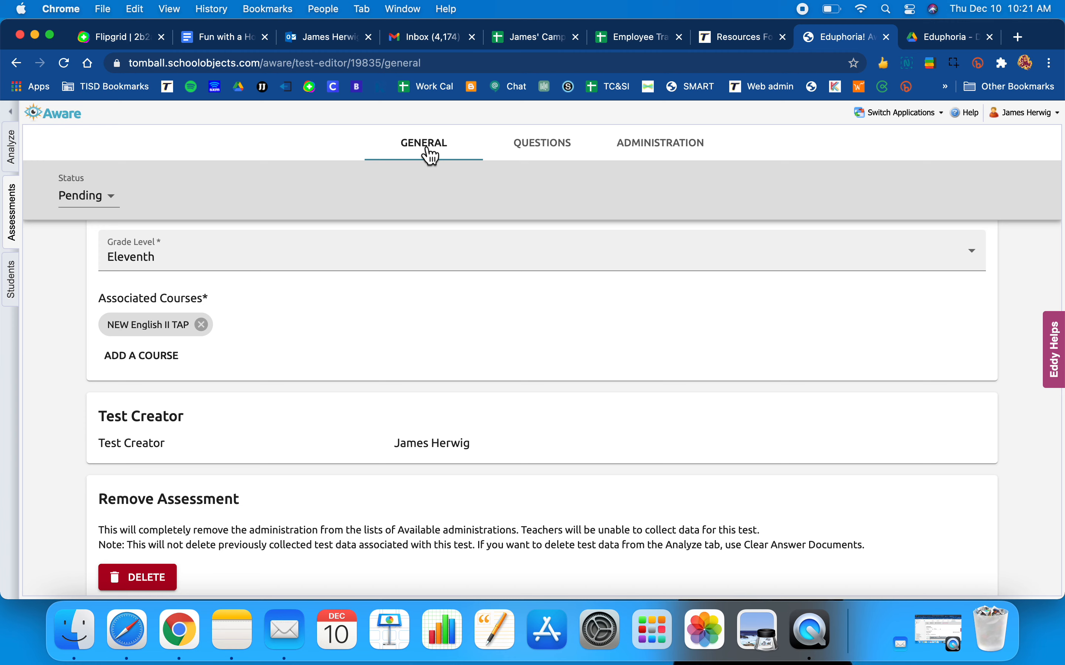
pyautogui.scroll(5, 507, 330)
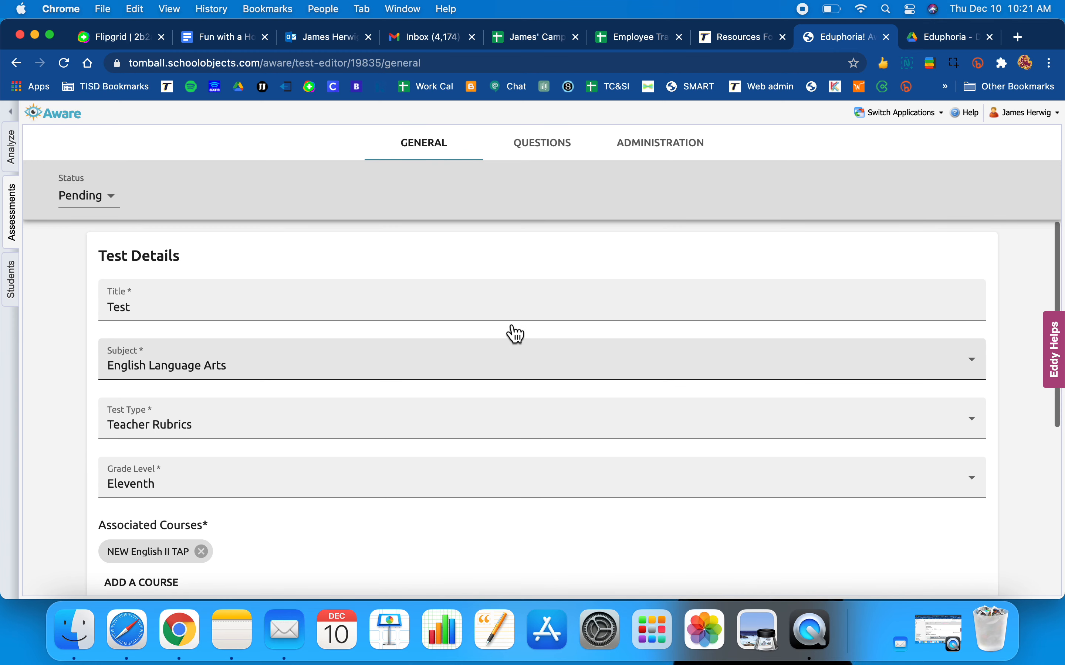
# Share the test with the team "Name 2" by converting it into a team test
pyautogui.click(651, 158)
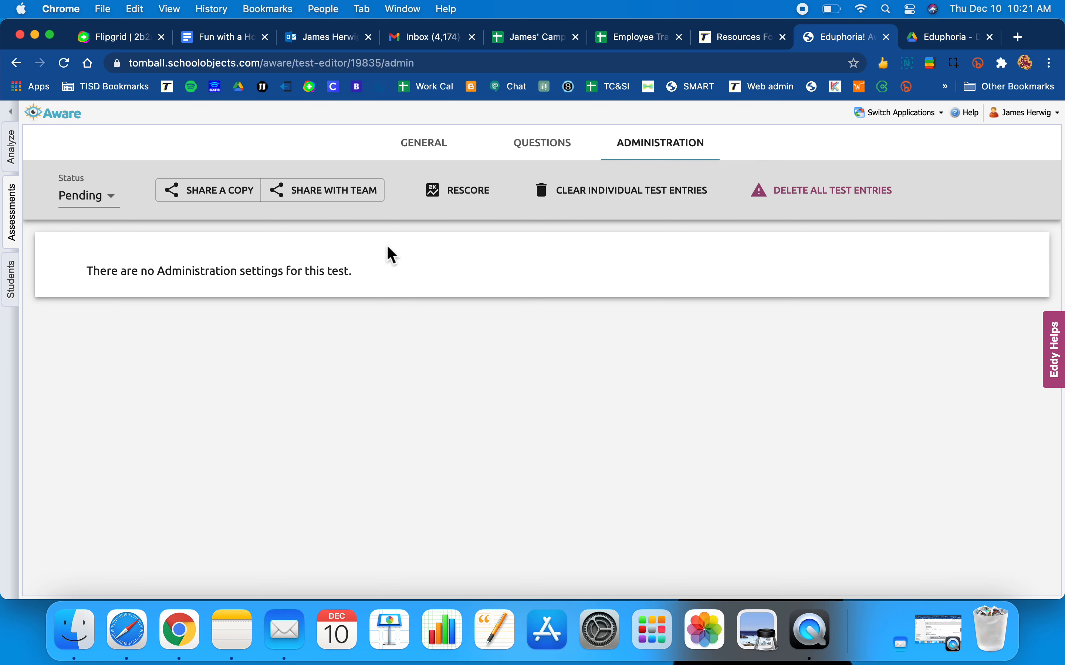
pyautogui.click(334, 201)
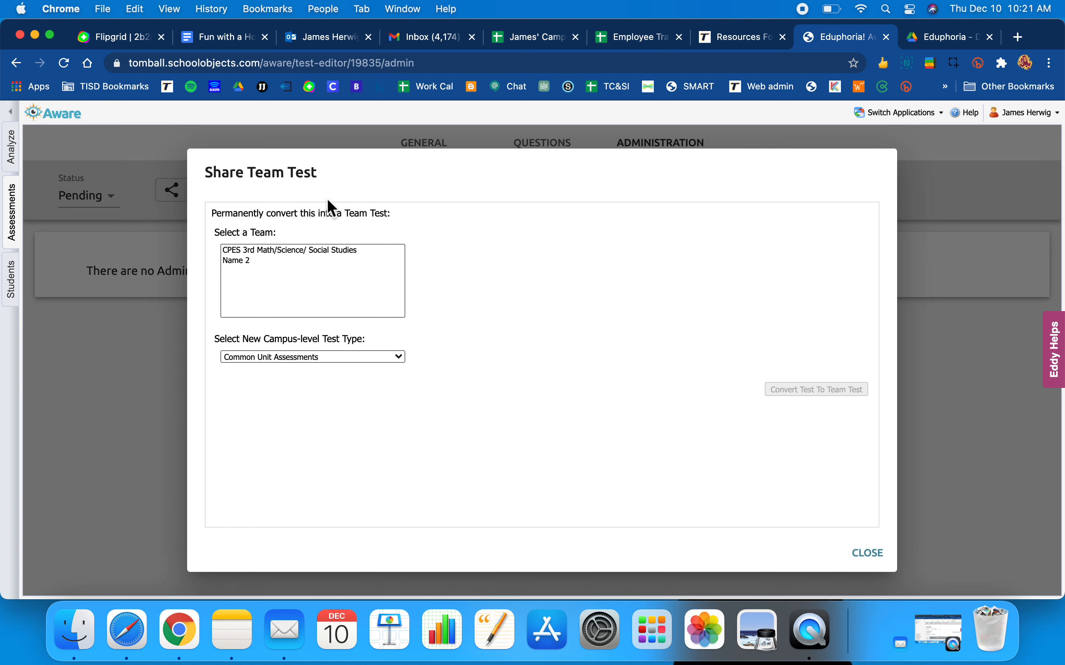
pyautogui.click(244, 262)
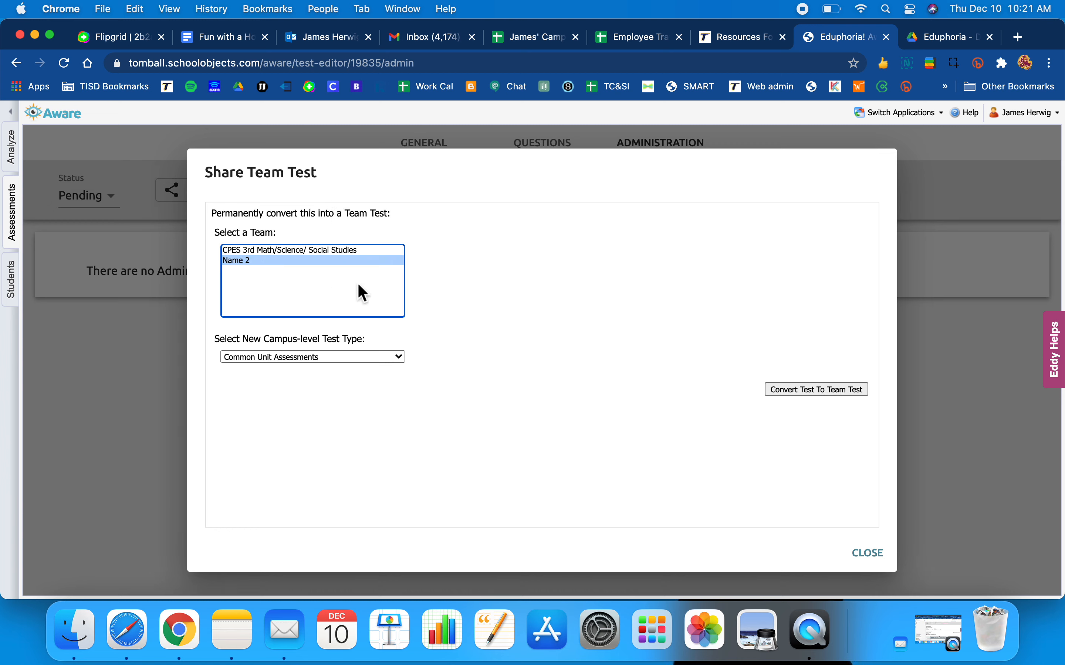
pyautogui.click(813, 392)
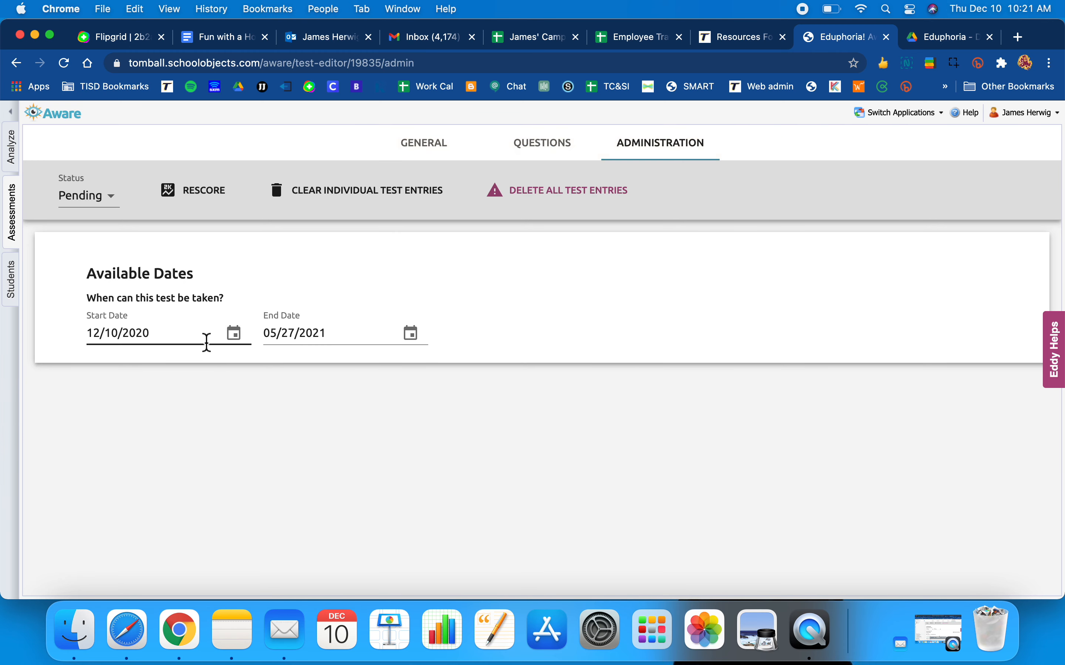
# Set the end date of the test's availability to 12/31/2020 and change the test status to Active
pyautogui.click(410, 335)
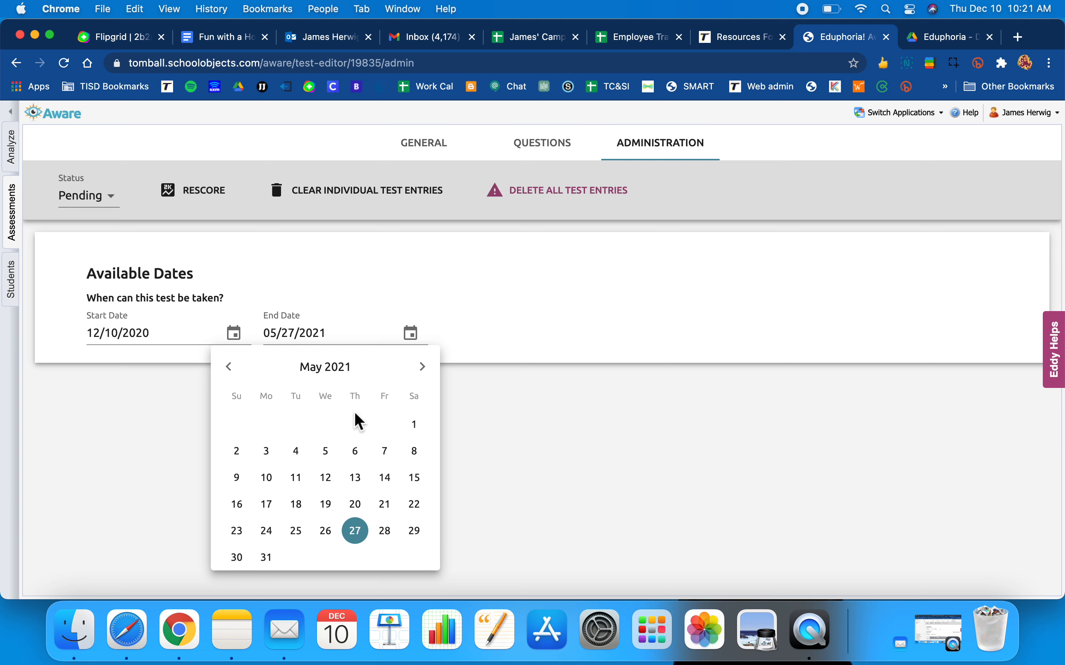
pyautogui.click(240, 377)
pyautogui.click(238, 376)
pyautogui.click(238, 376)
pyautogui.click(238, 377)
pyautogui.click(239, 377)
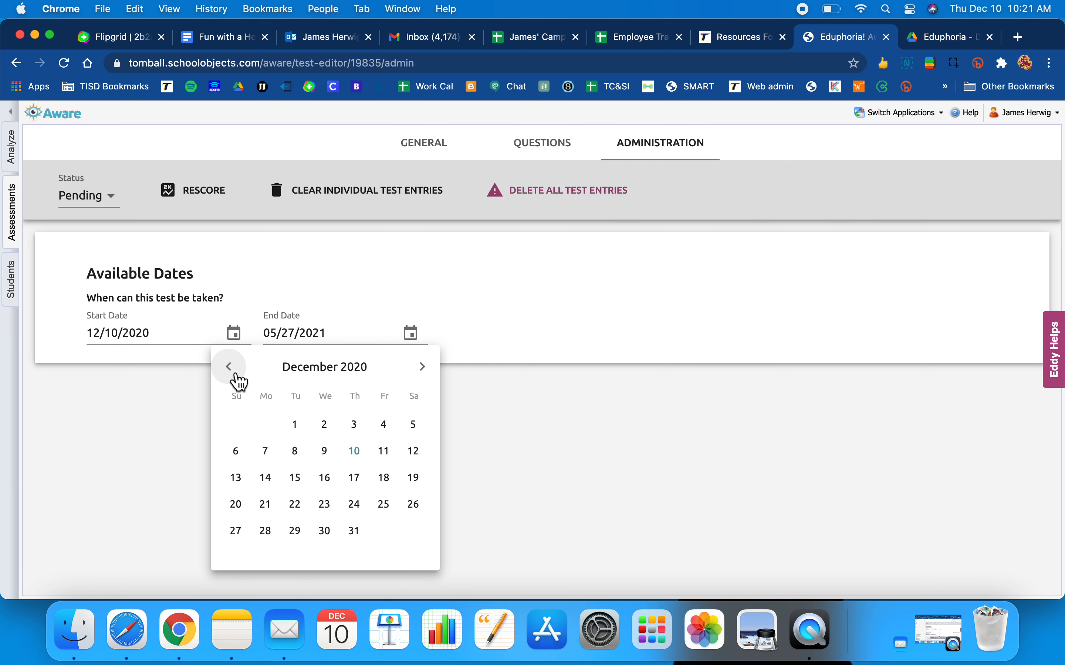
pyautogui.click(358, 532)
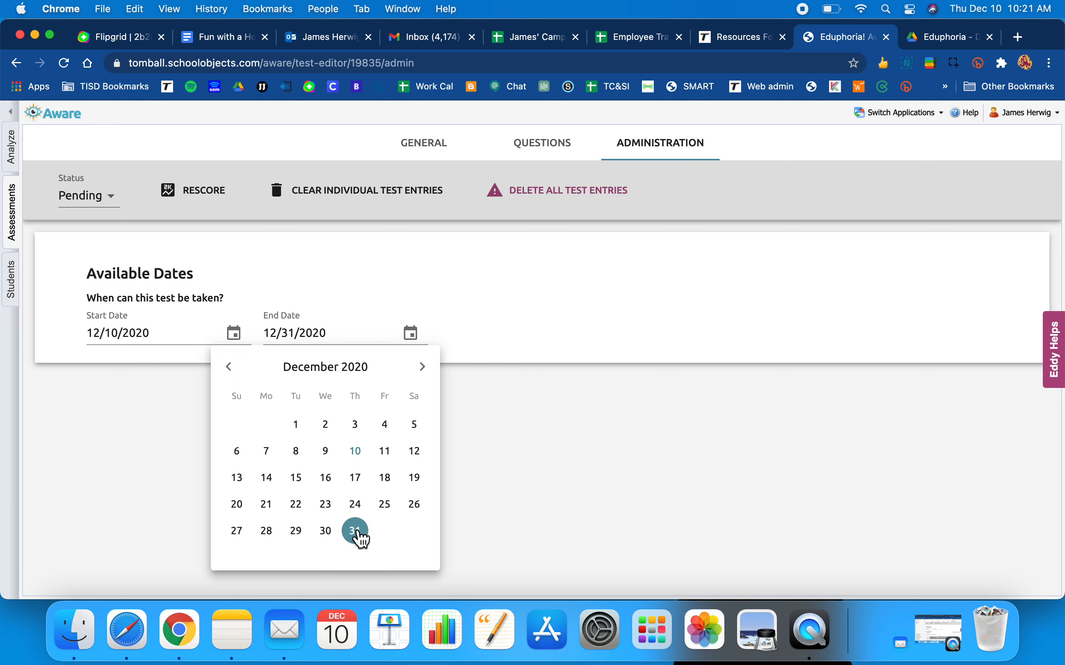
pyautogui.click(502, 515)
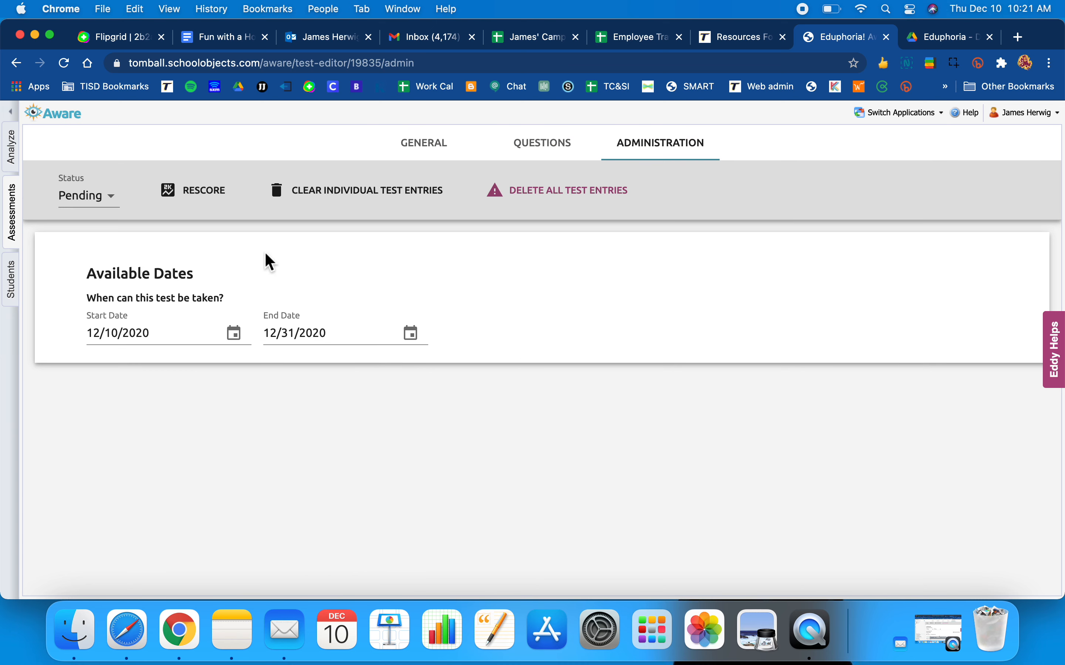
pyautogui.click(112, 199)
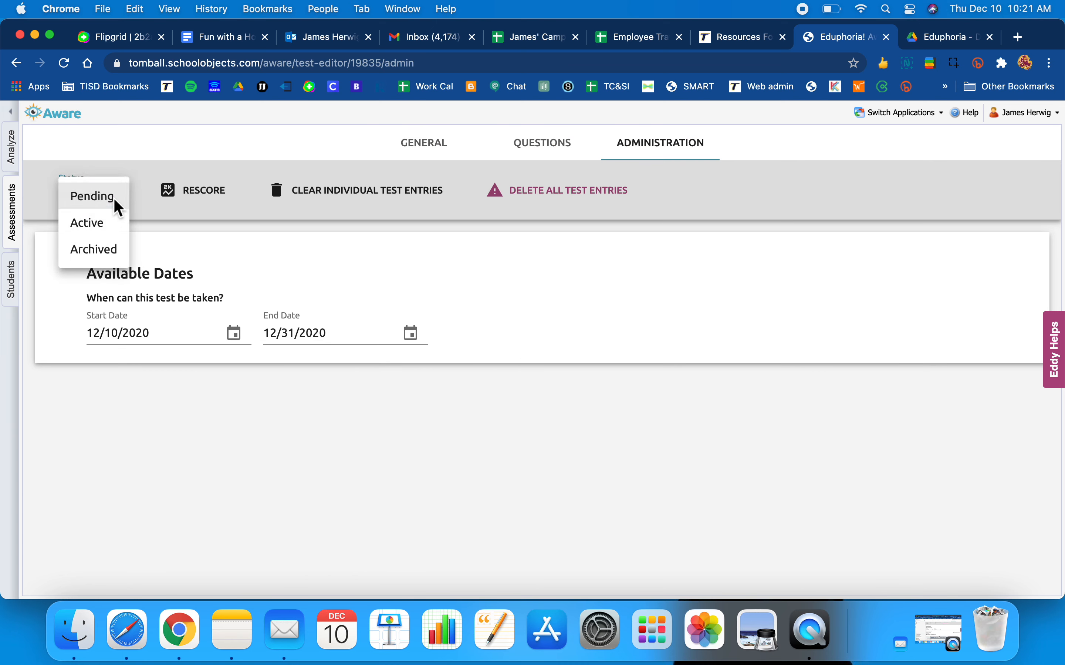
pyautogui.click(116, 224)
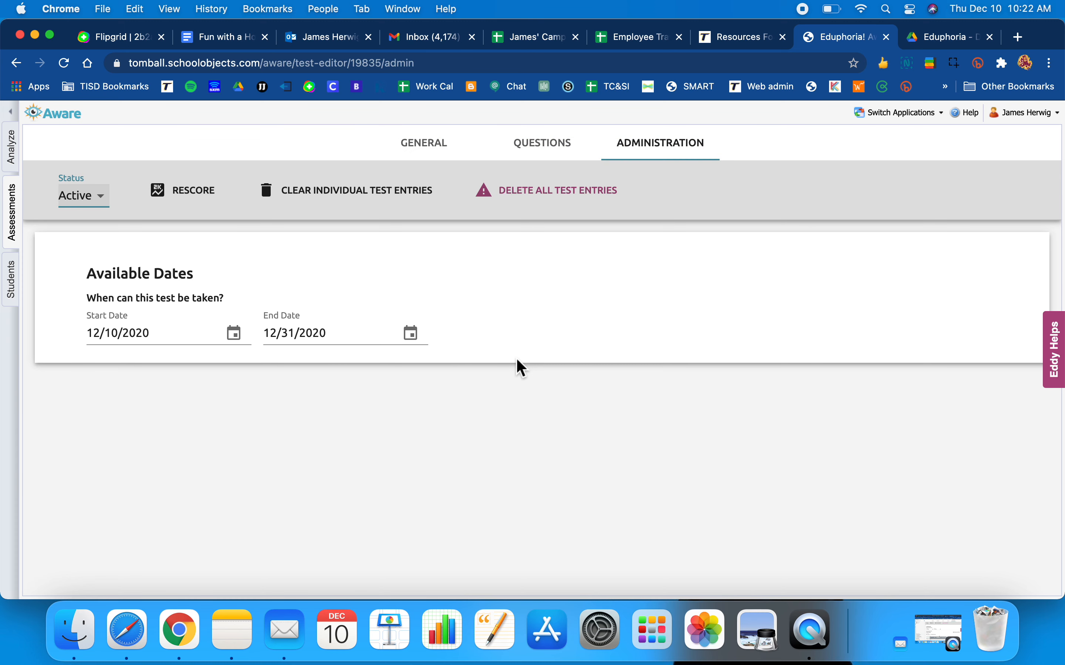
# Review the general details of the activated team test, from its title and test type to the removal option
pyautogui.click(435, 155)
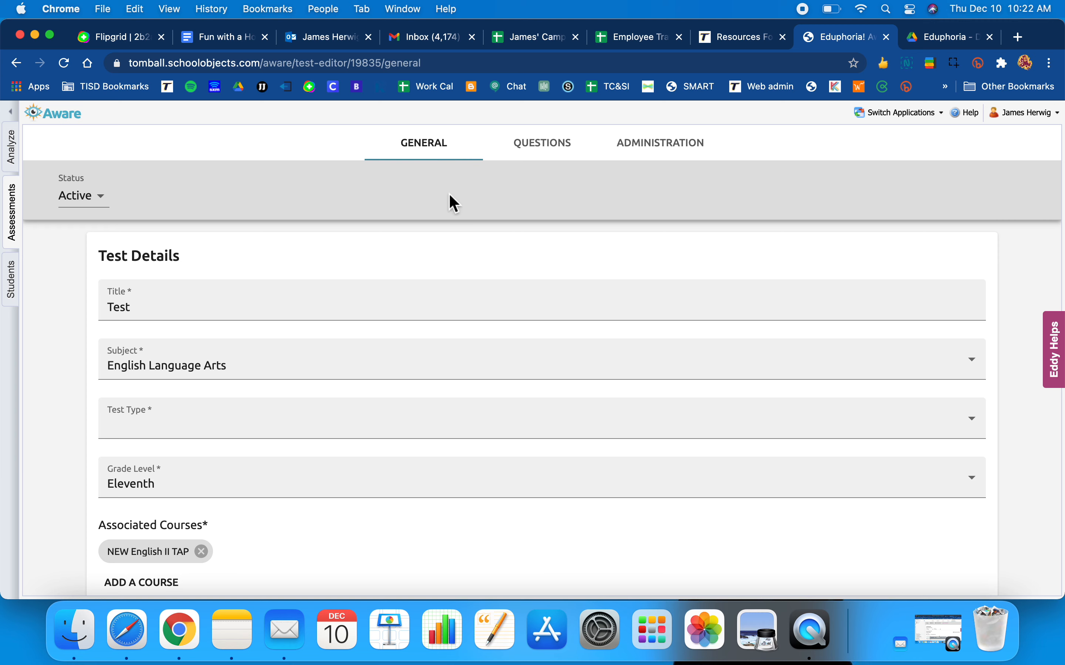
pyautogui.scroll(-5, 567, 359)
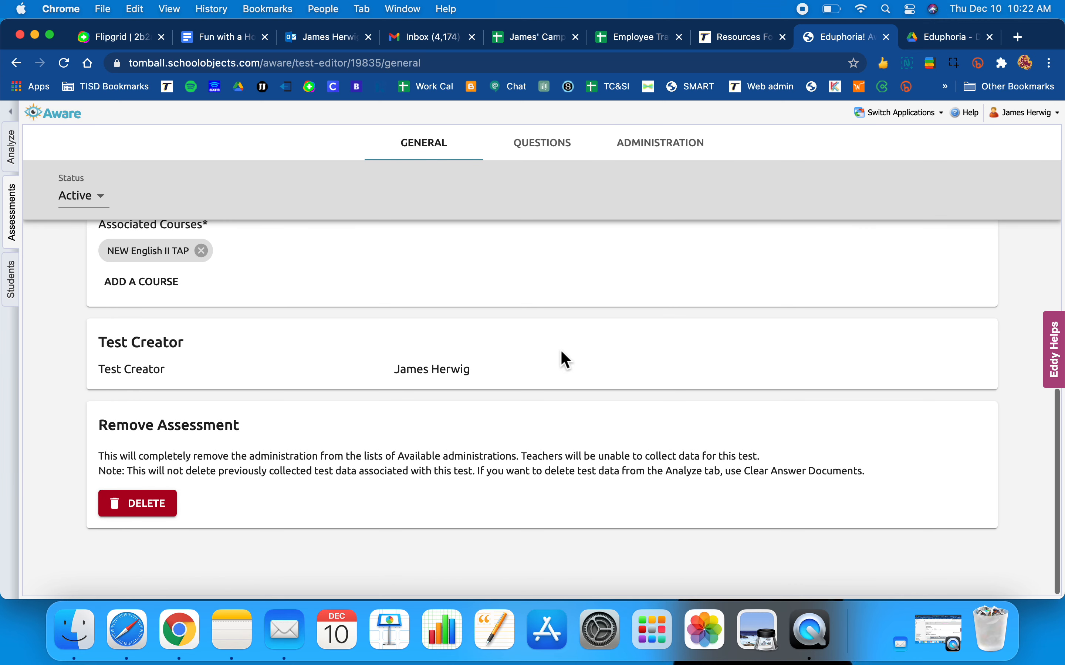
pyautogui.scroll(8, 561, 352)
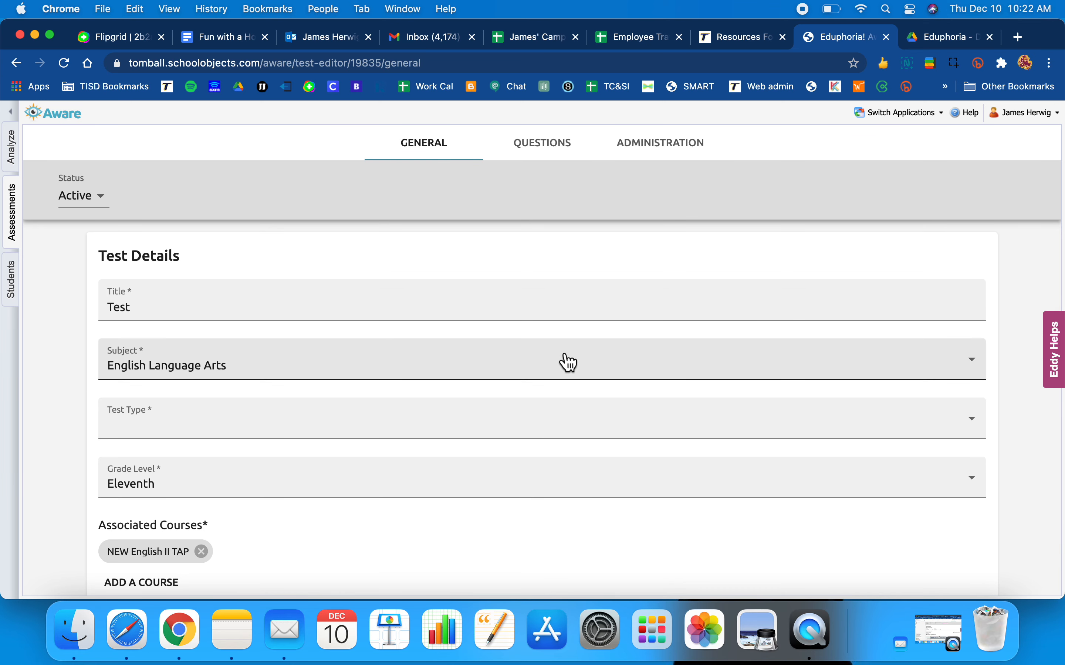